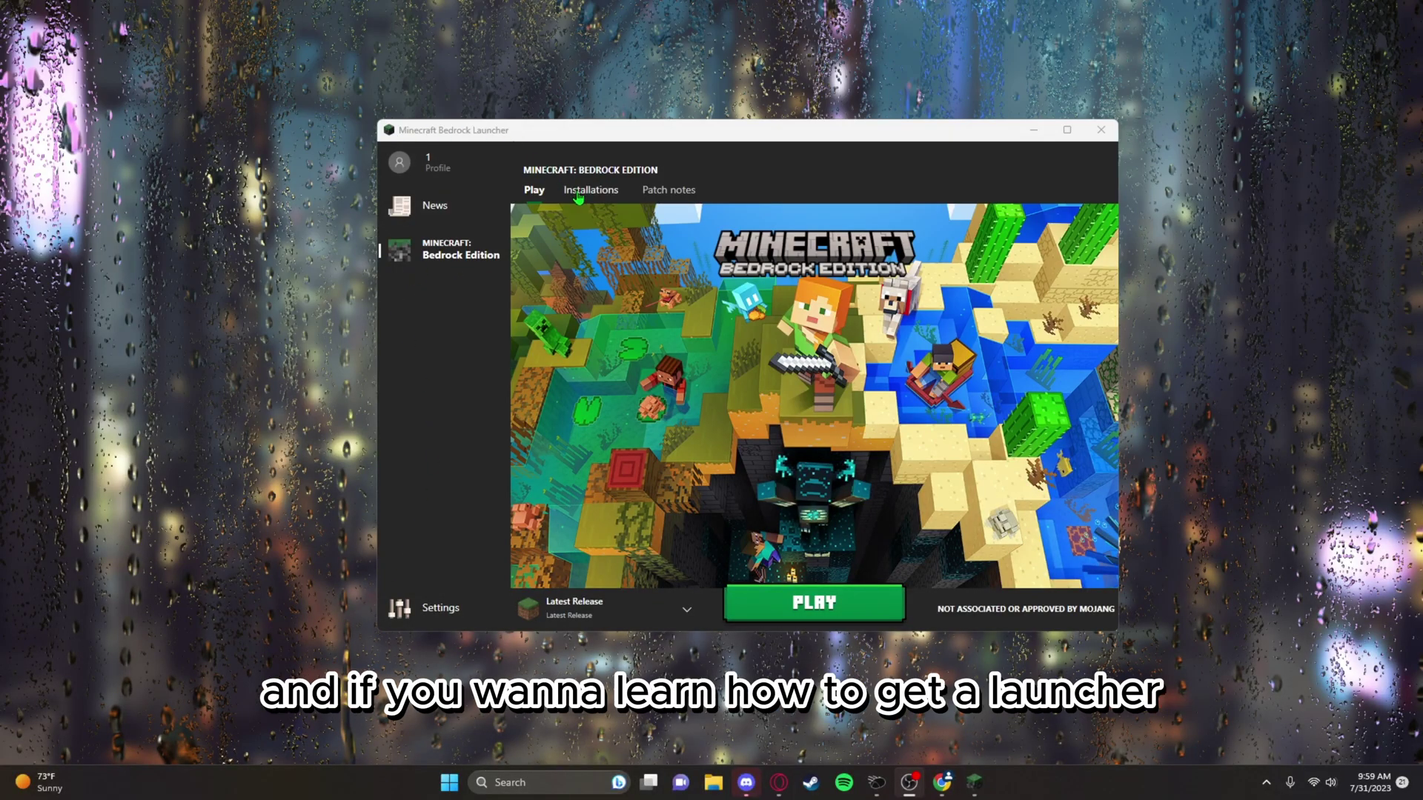
# Browse the launcher's installations and the game versions offered for a new installation, then cancel the new installation.
pyautogui.click(601, 602)
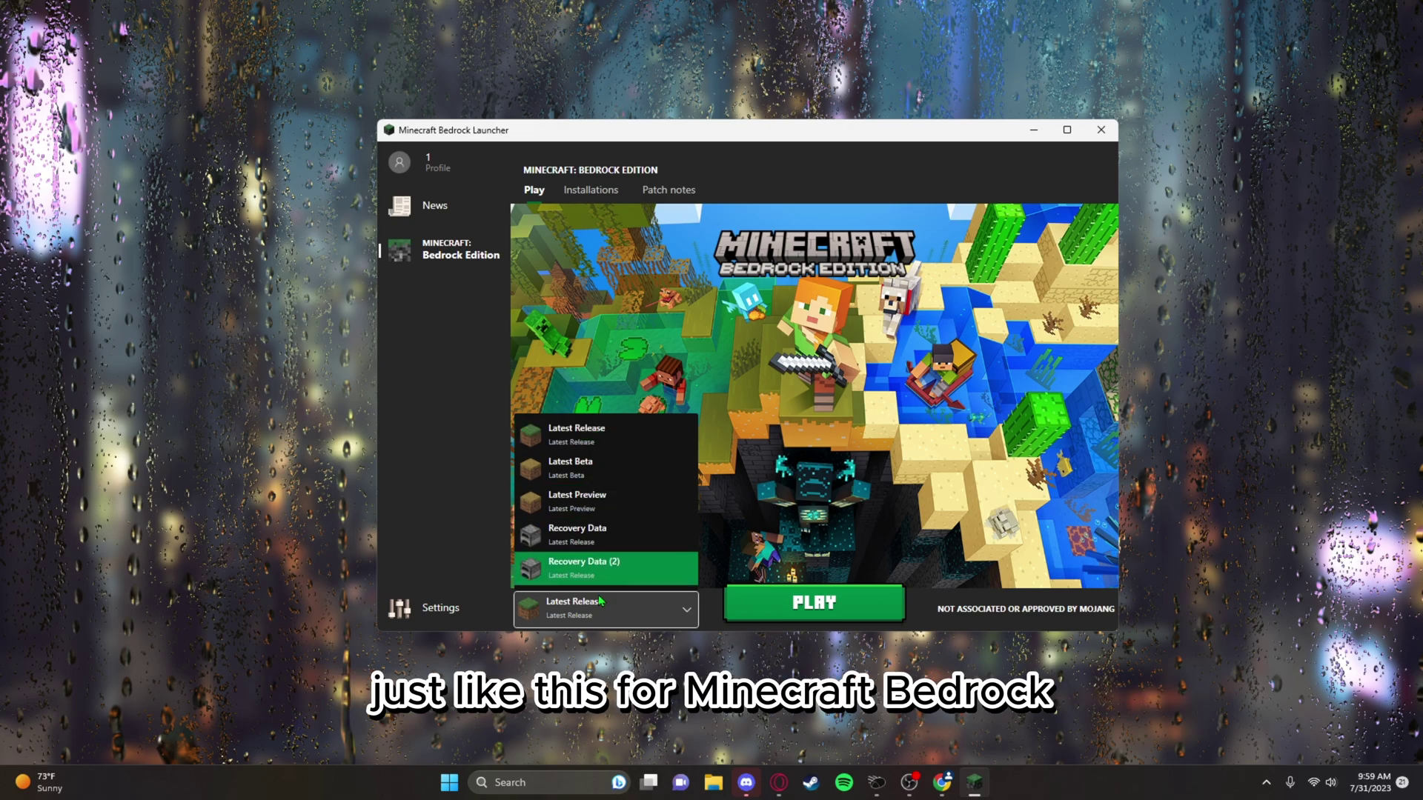
pyautogui.click(602, 187)
pyautogui.click(604, 193)
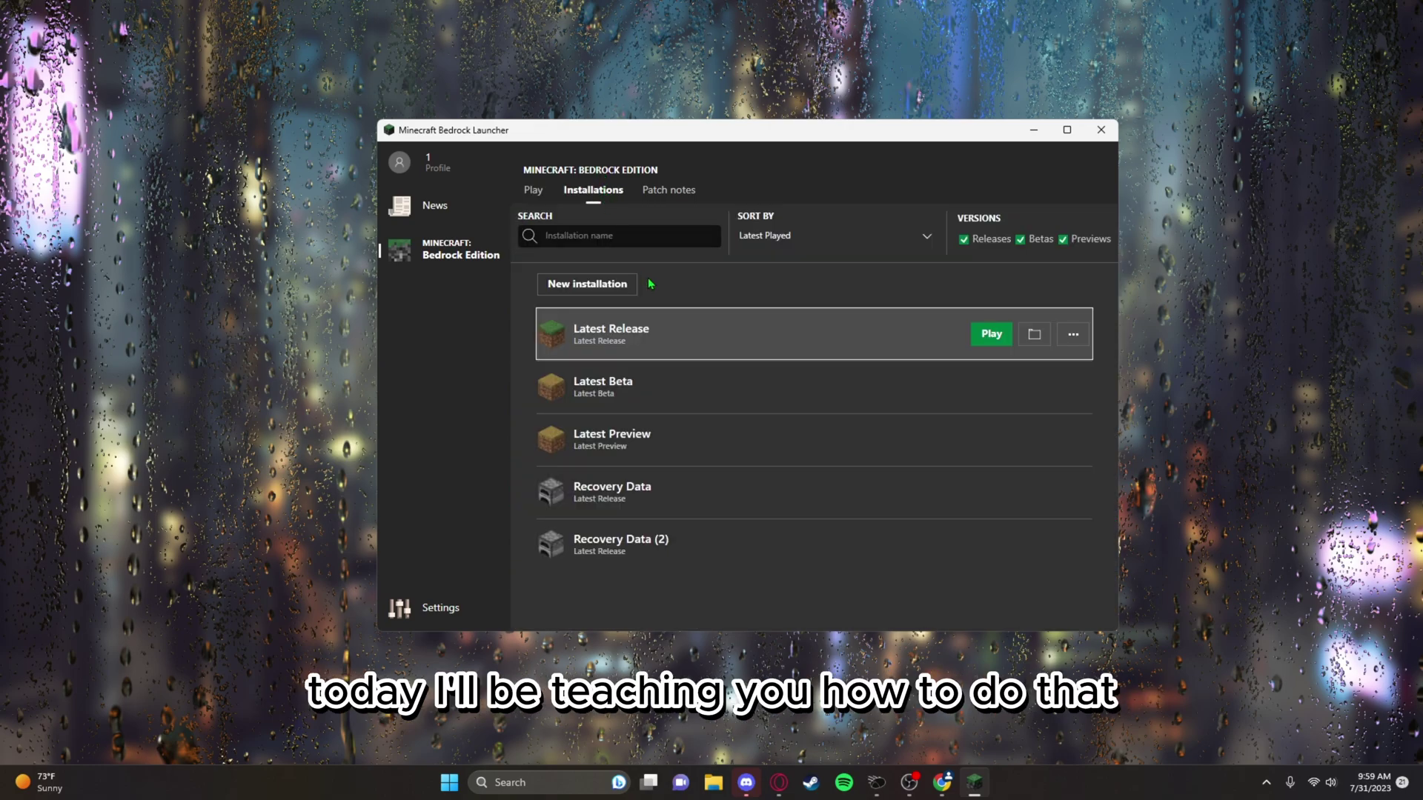
pyautogui.click(608, 291)
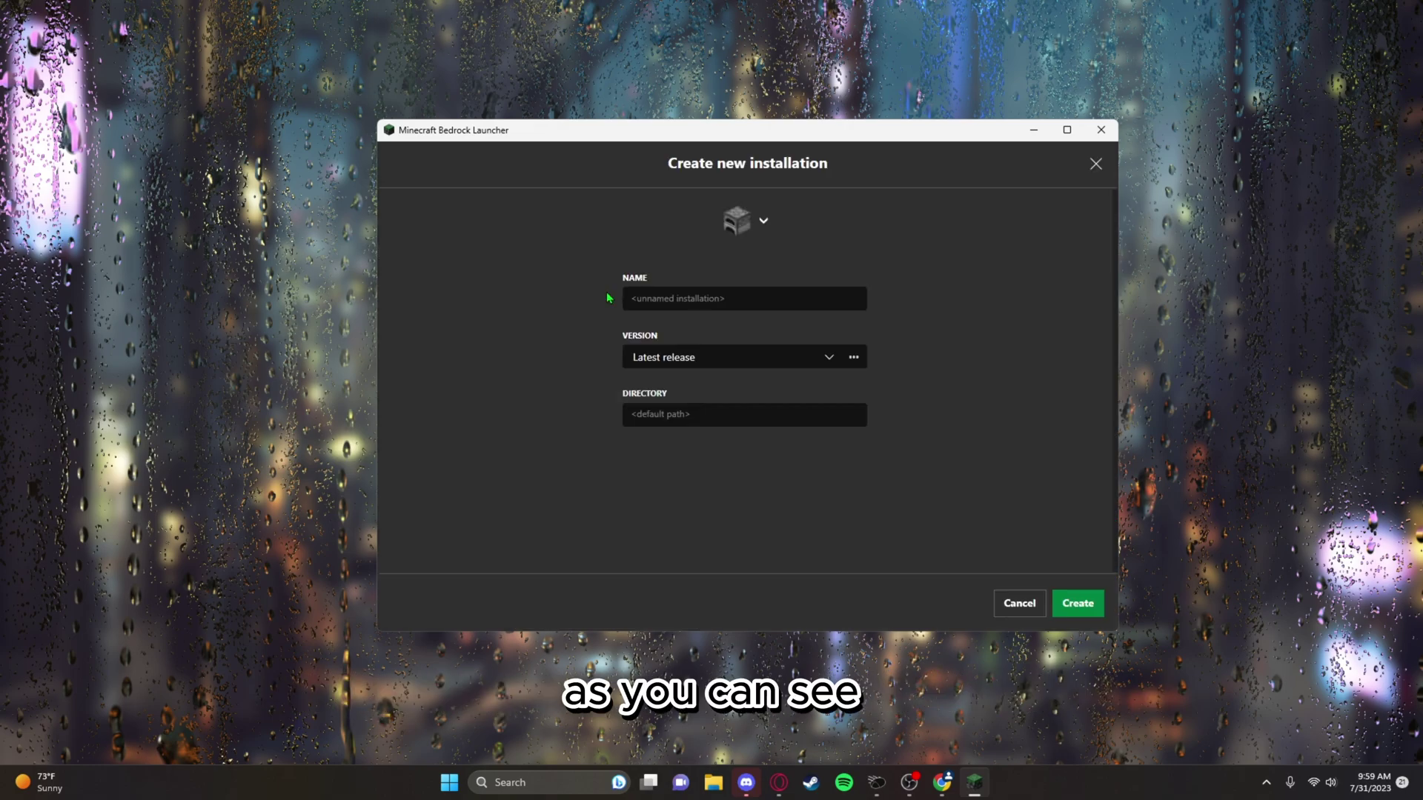
pyautogui.click(727, 359)
pyautogui.scroll(-1, 749, 481)
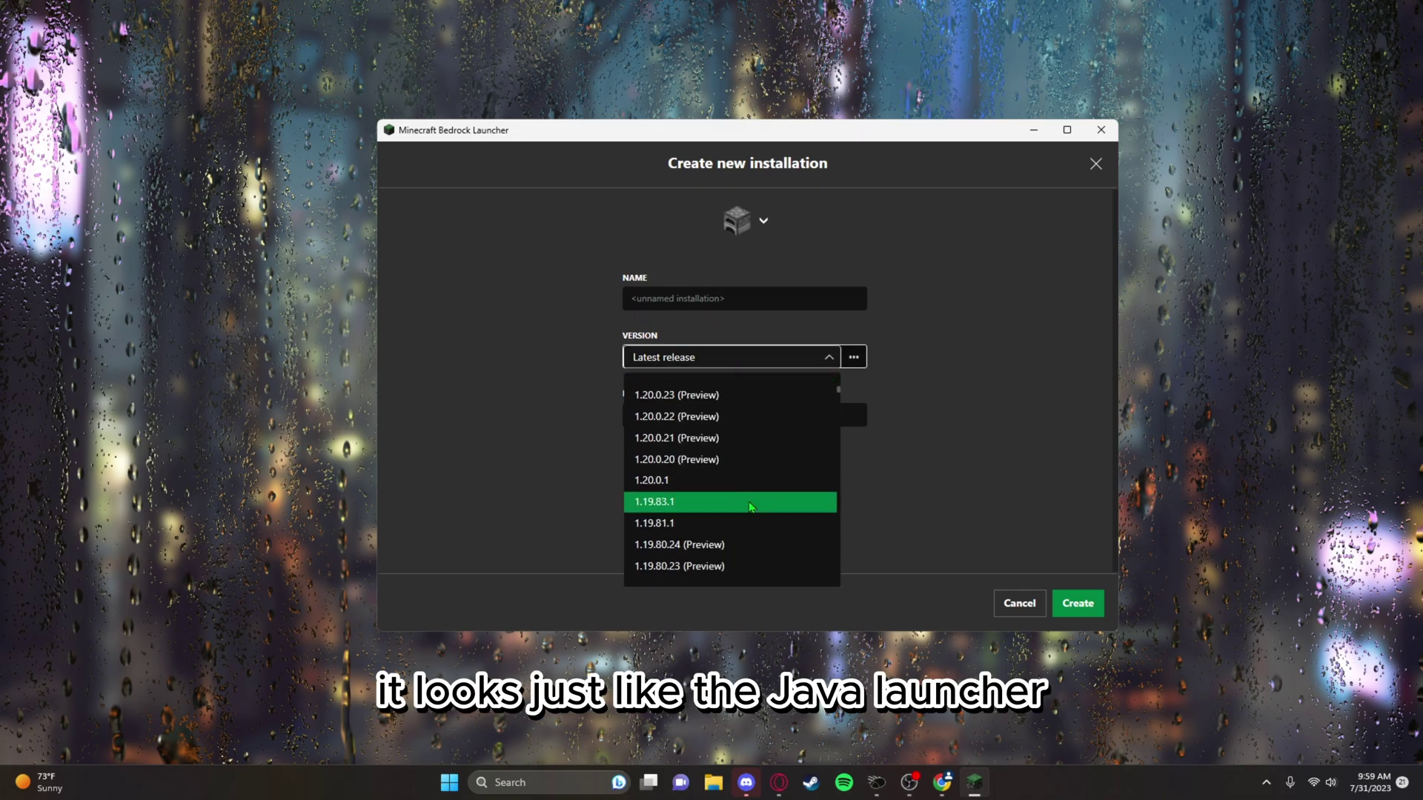
pyautogui.scroll(-10, 750, 506)
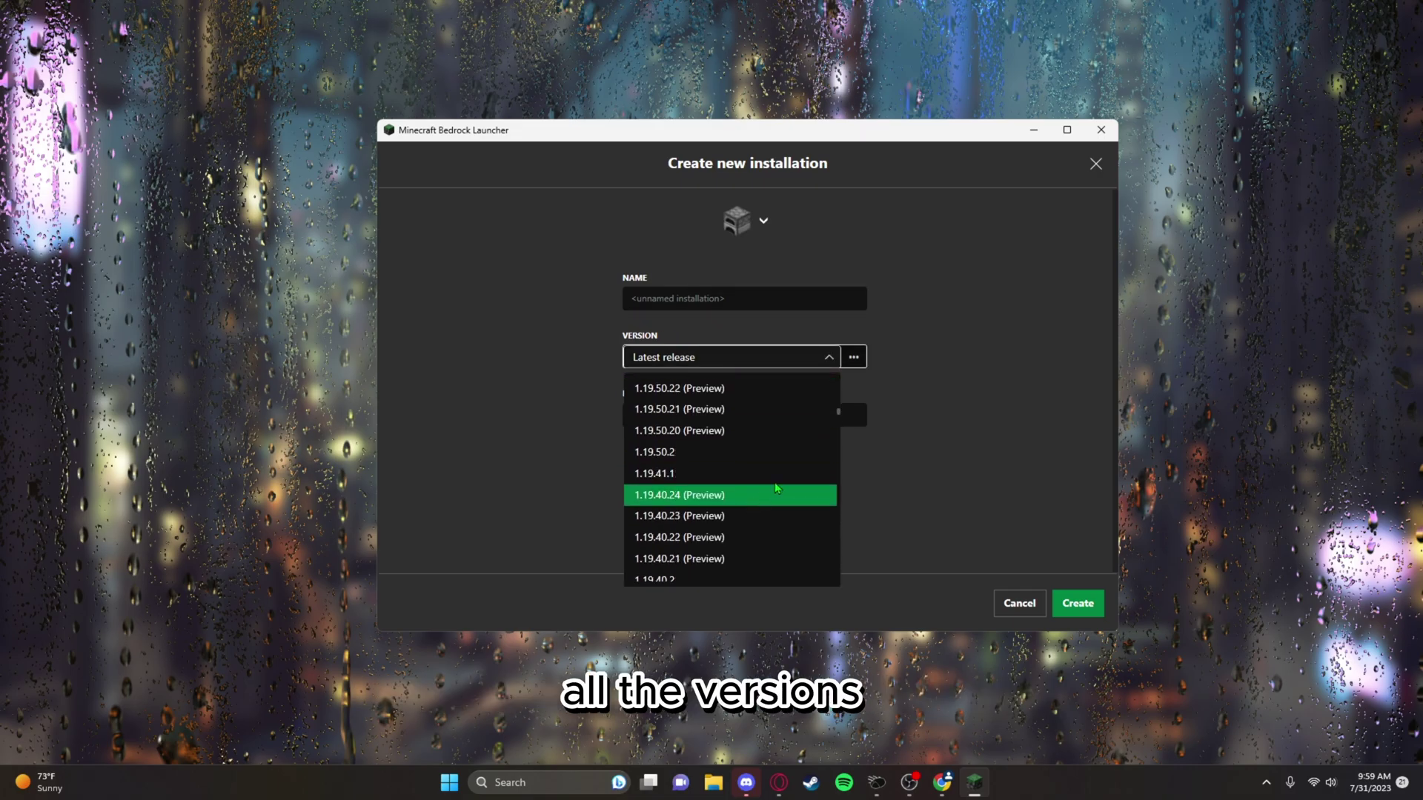
pyautogui.click(1010, 432)
pyautogui.click(1002, 613)
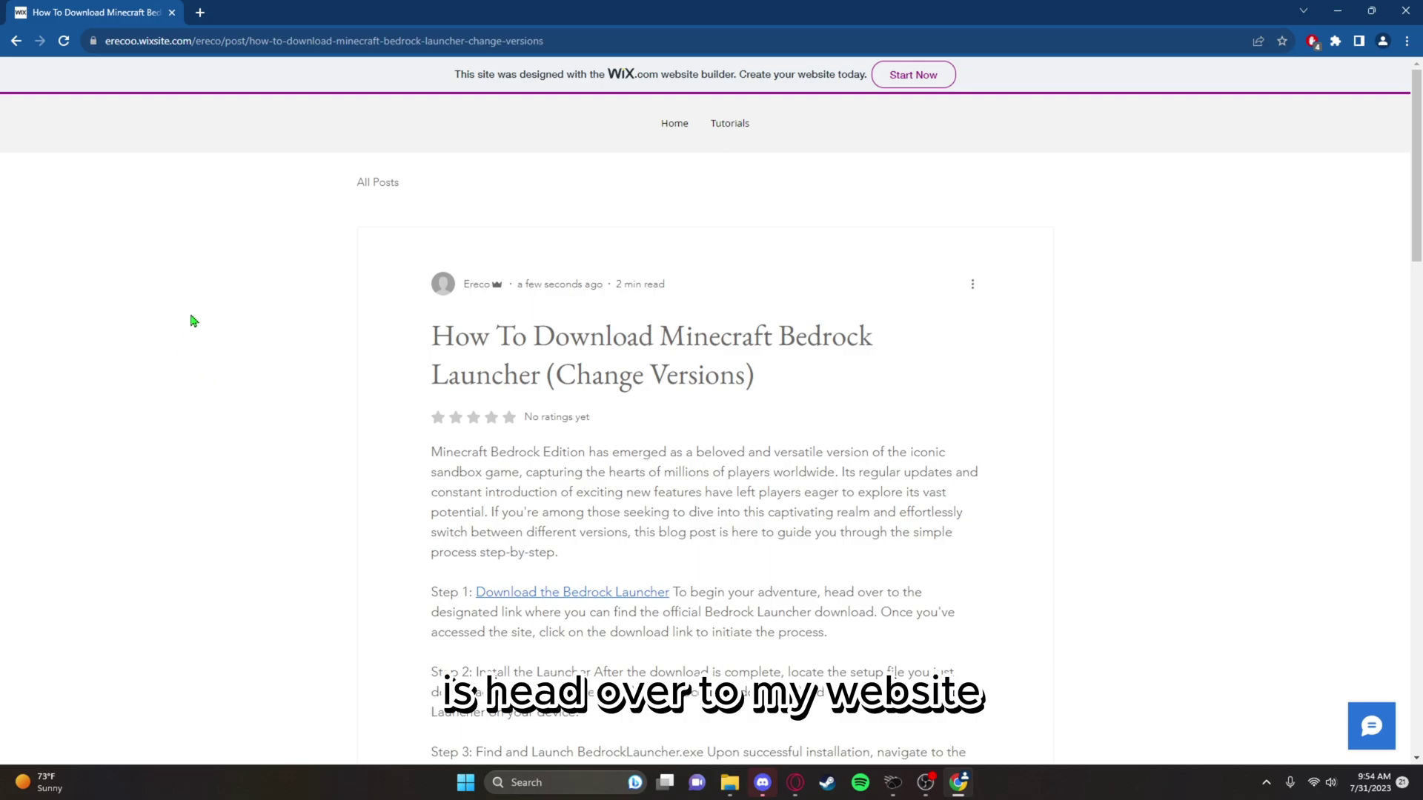
# Follow the blog post's Download the Bedrock Launcher link and proceed through the work.ink landing page toward its destination.
pyautogui.moveTo(105, 41)
pyautogui.mouseDown()
pyautogui.moveTo(610, 45)
pyautogui.moveTo(103, 46)
pyautogui.mouseUp()
pyautogui.click(327, 282)
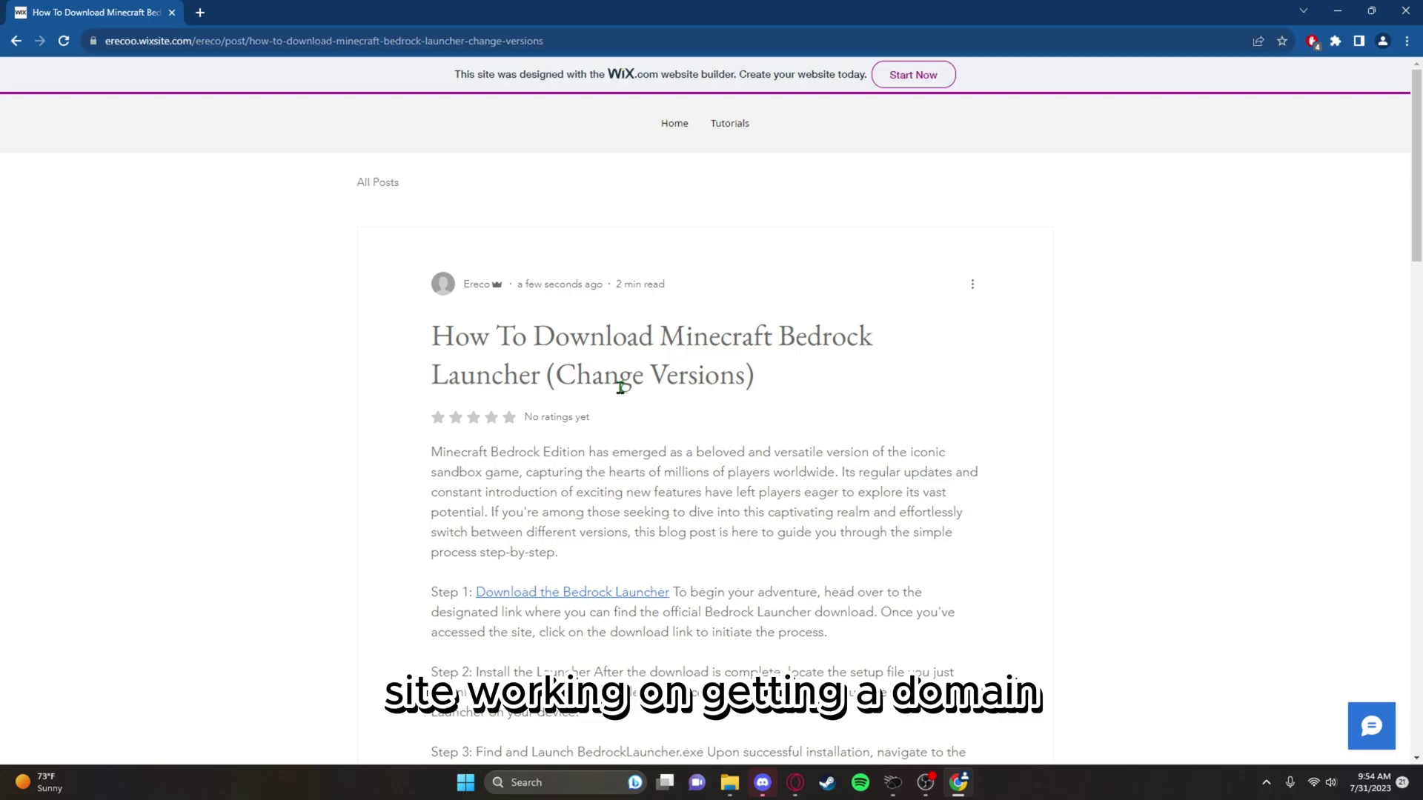
pyautogui.scroll(-15, 793, 392)
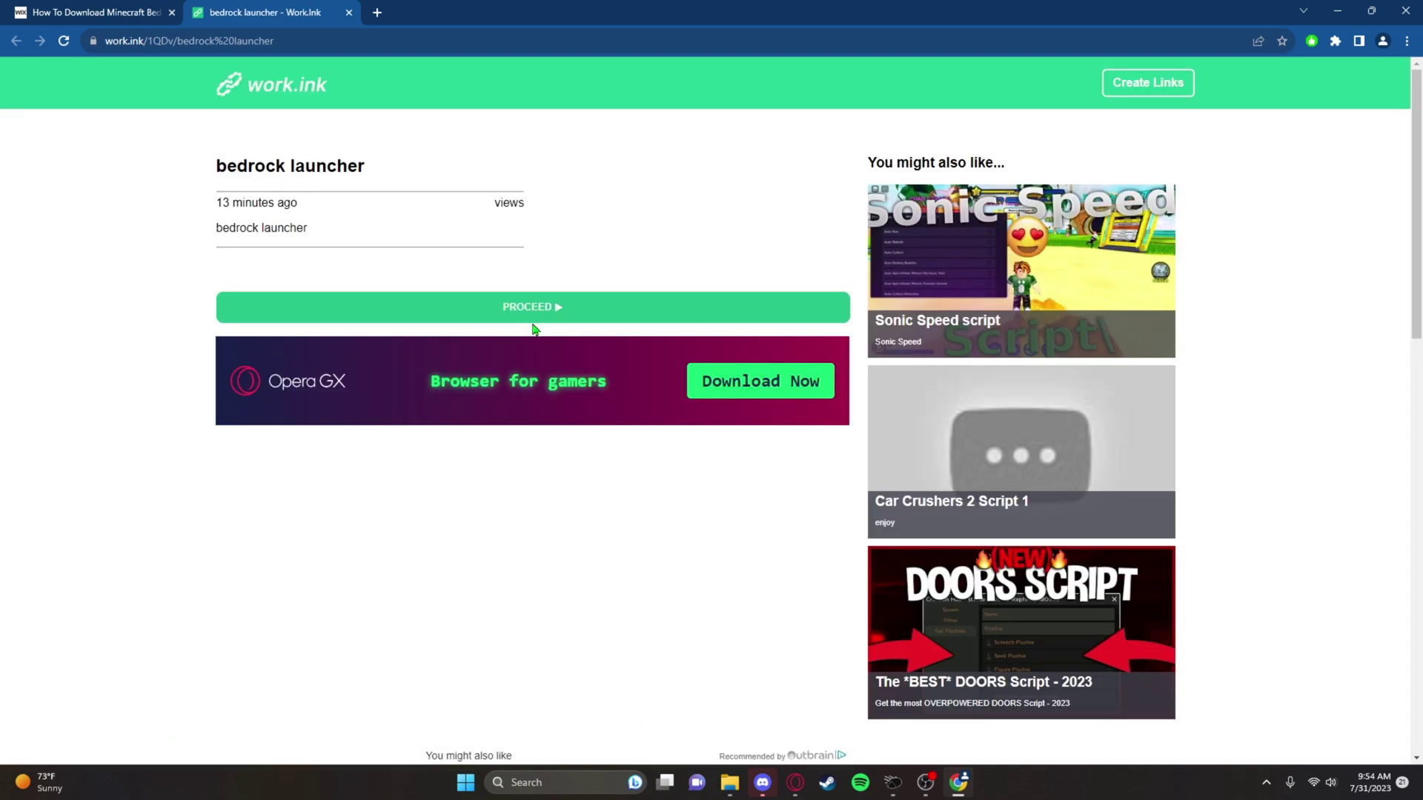
pyautogui.click(418, 307)
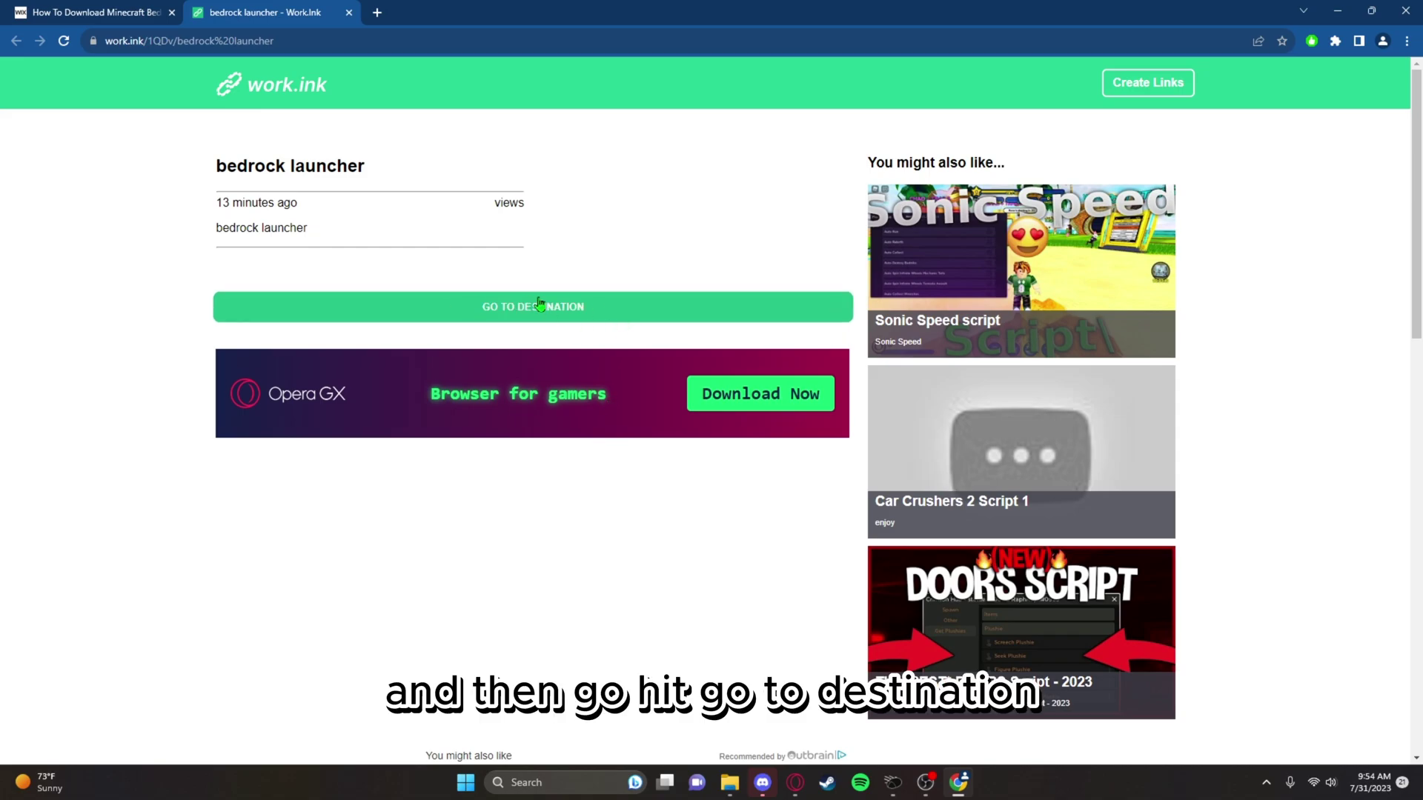
pyautogui.click(560, 316)
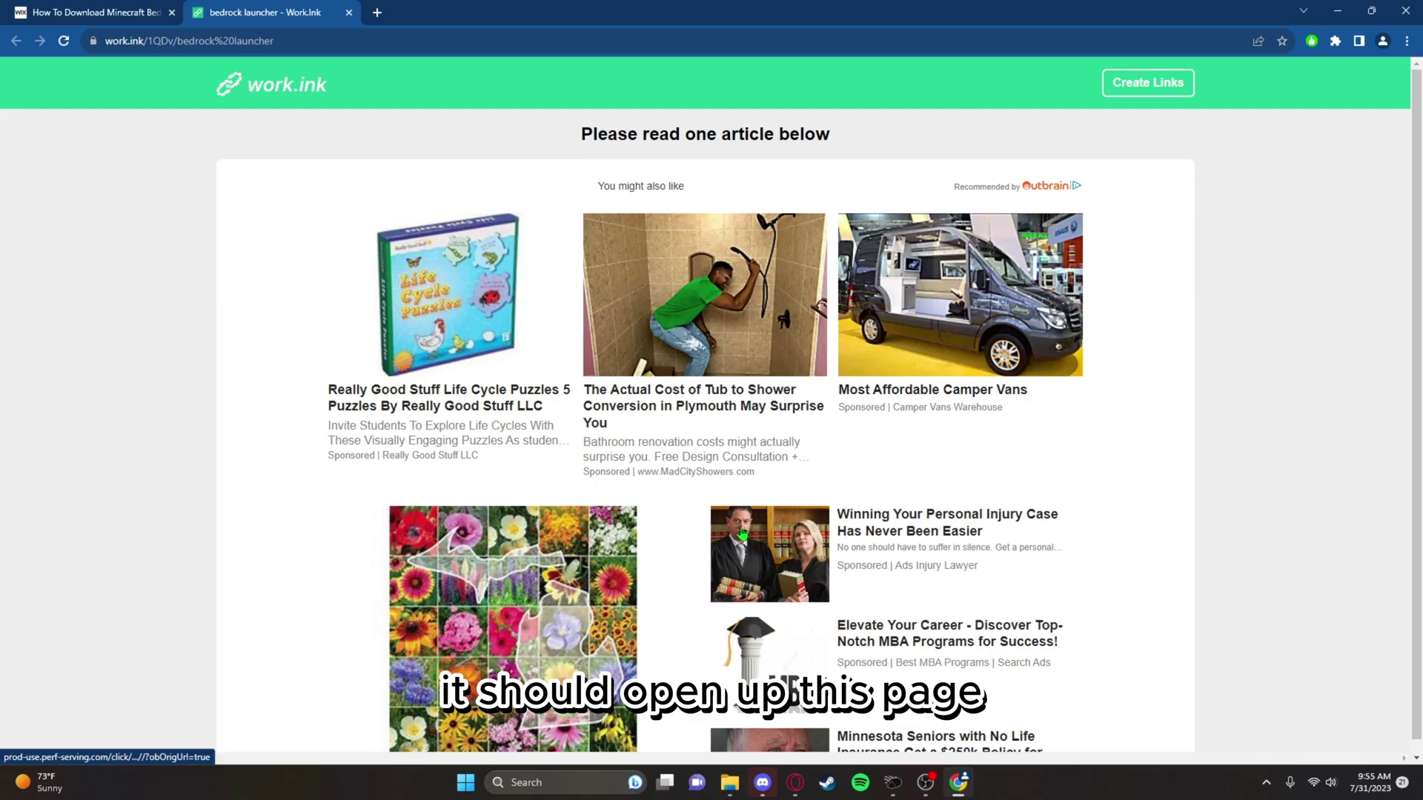
# Continue to the destination from the end of the article page, returning from any pop-up and retrying until the Work.Ink Redirection page opens.
pyautogui.scroll(-10, 732, 540)
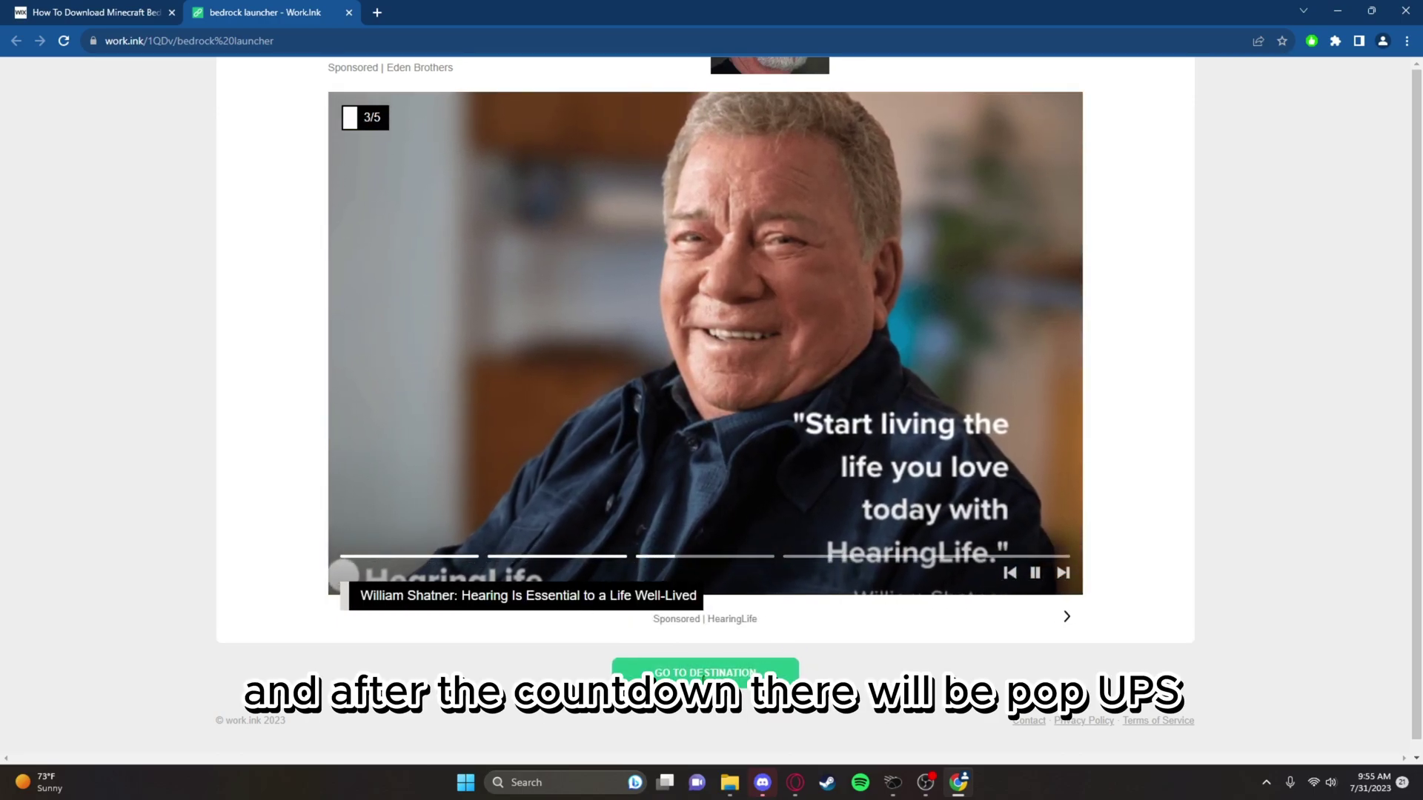
pyautogui.click(507, 473)
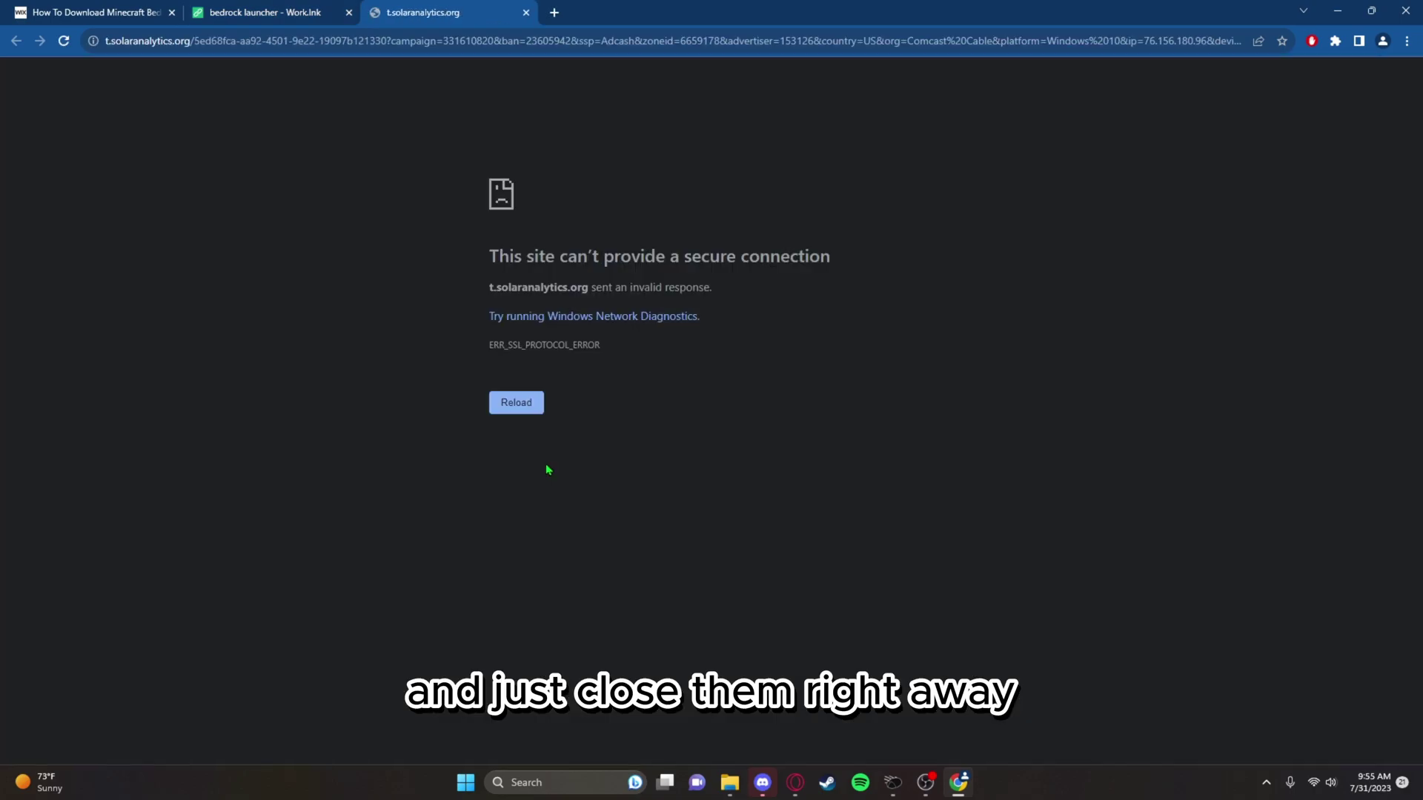
pyautogui.click(225, 7)
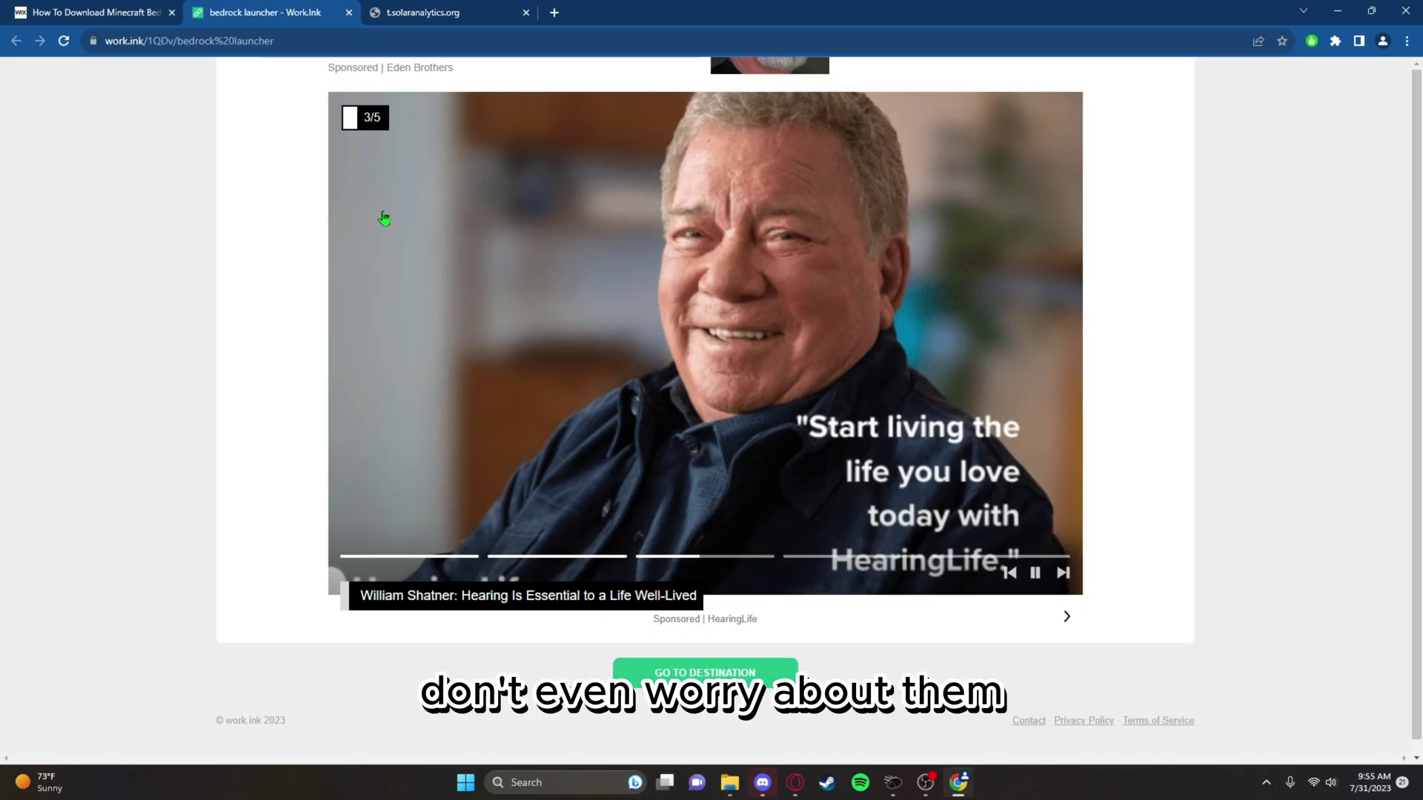
pyautogui.click(600, 597)
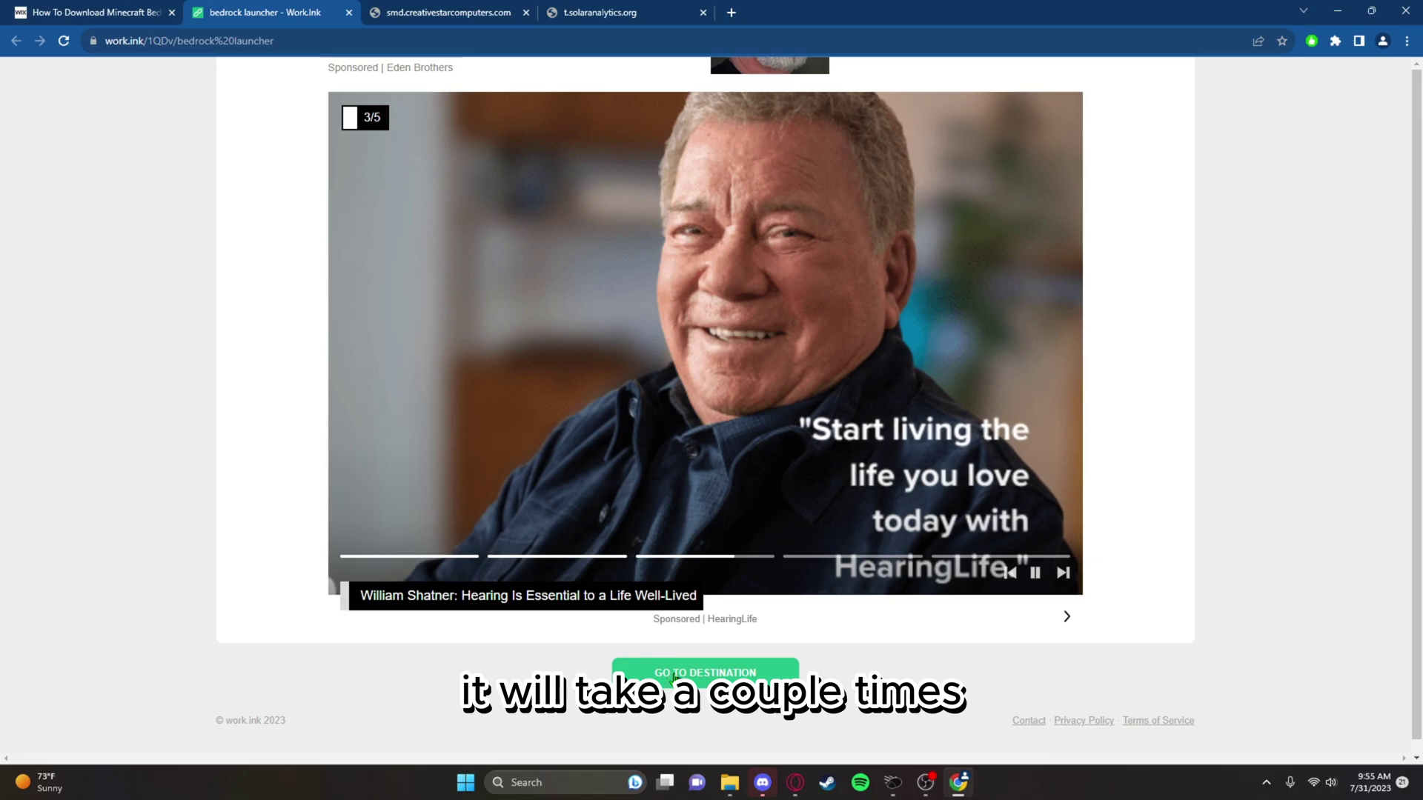
pyautogui.click(674, 673)
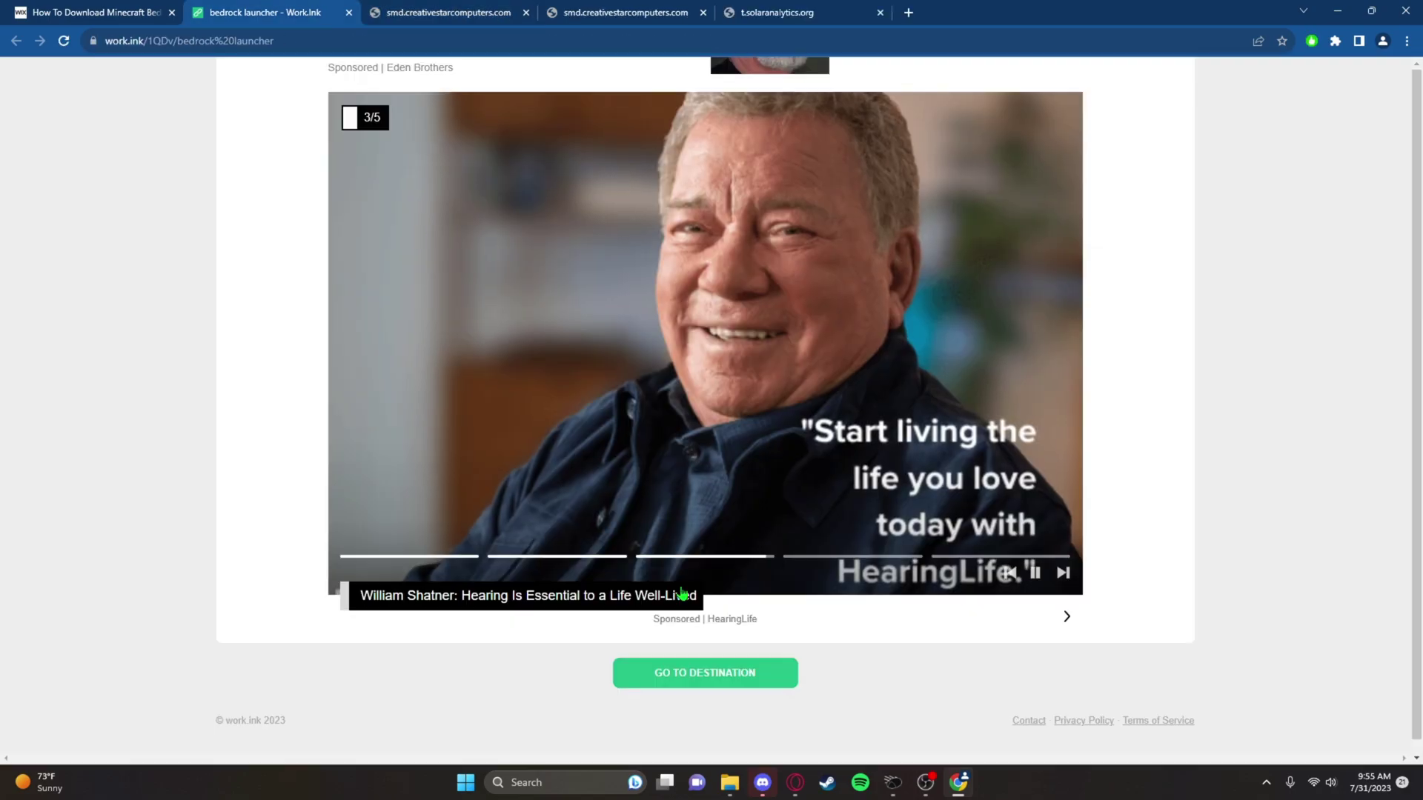
pyautogui.click(699, 671)
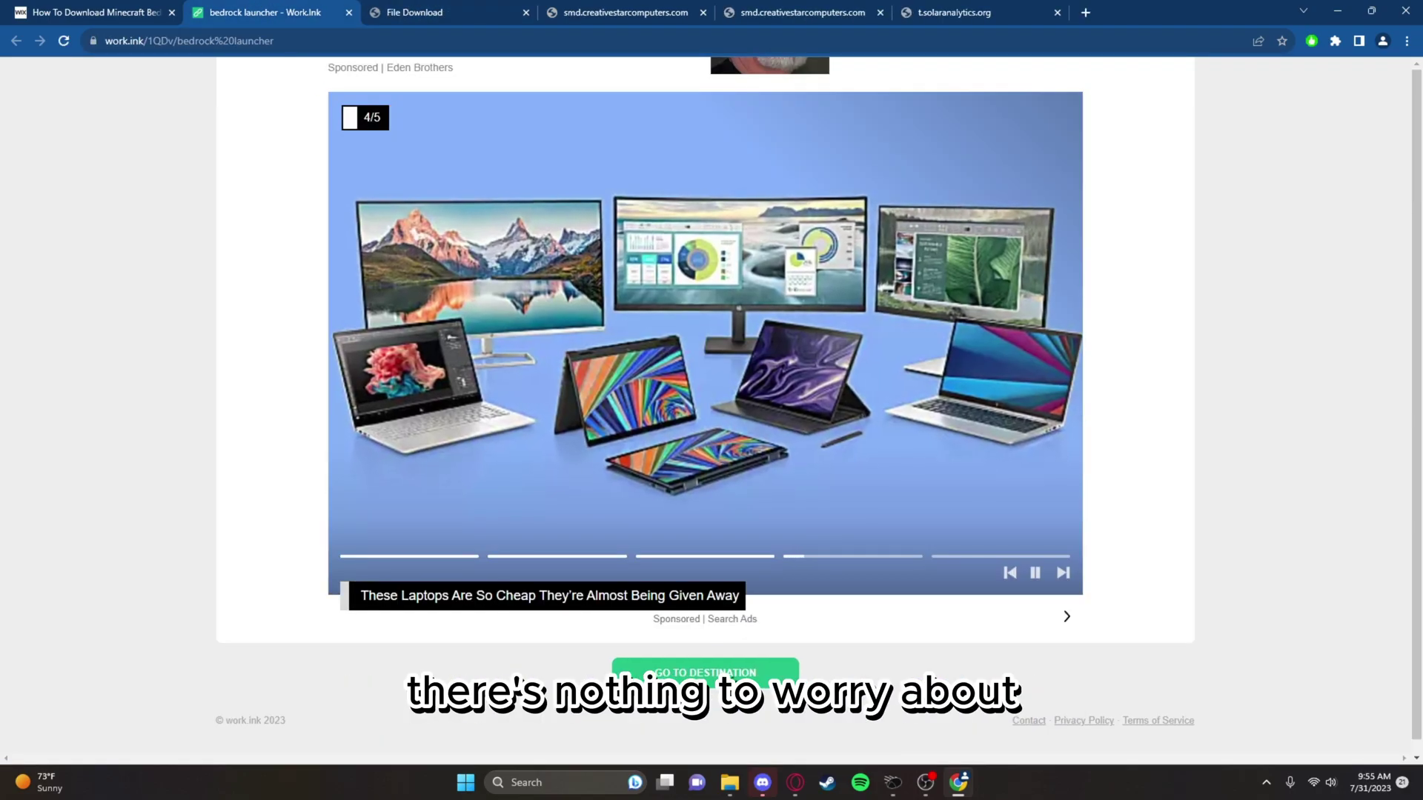
pyautogui.click(704, 674)
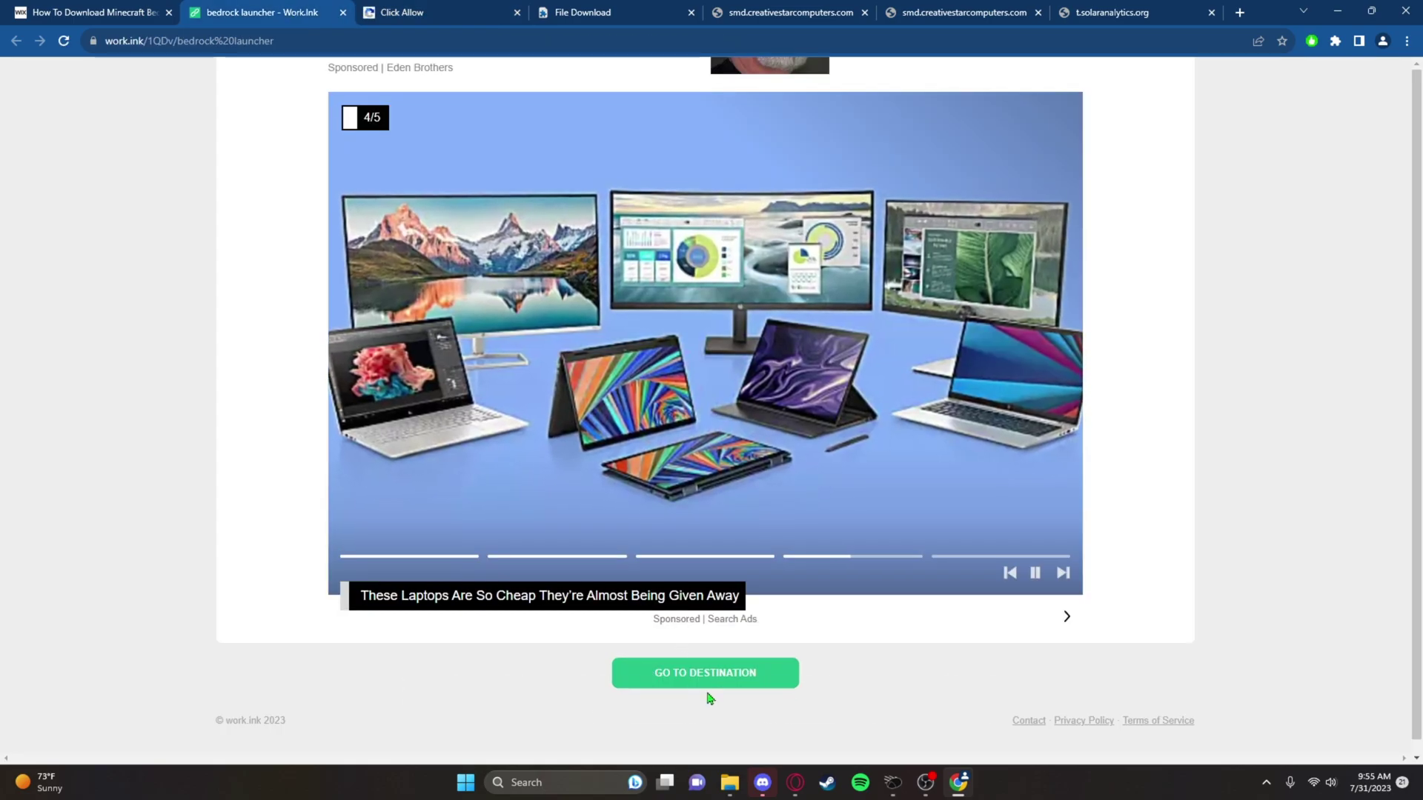
pyautogui.click(706, 675)
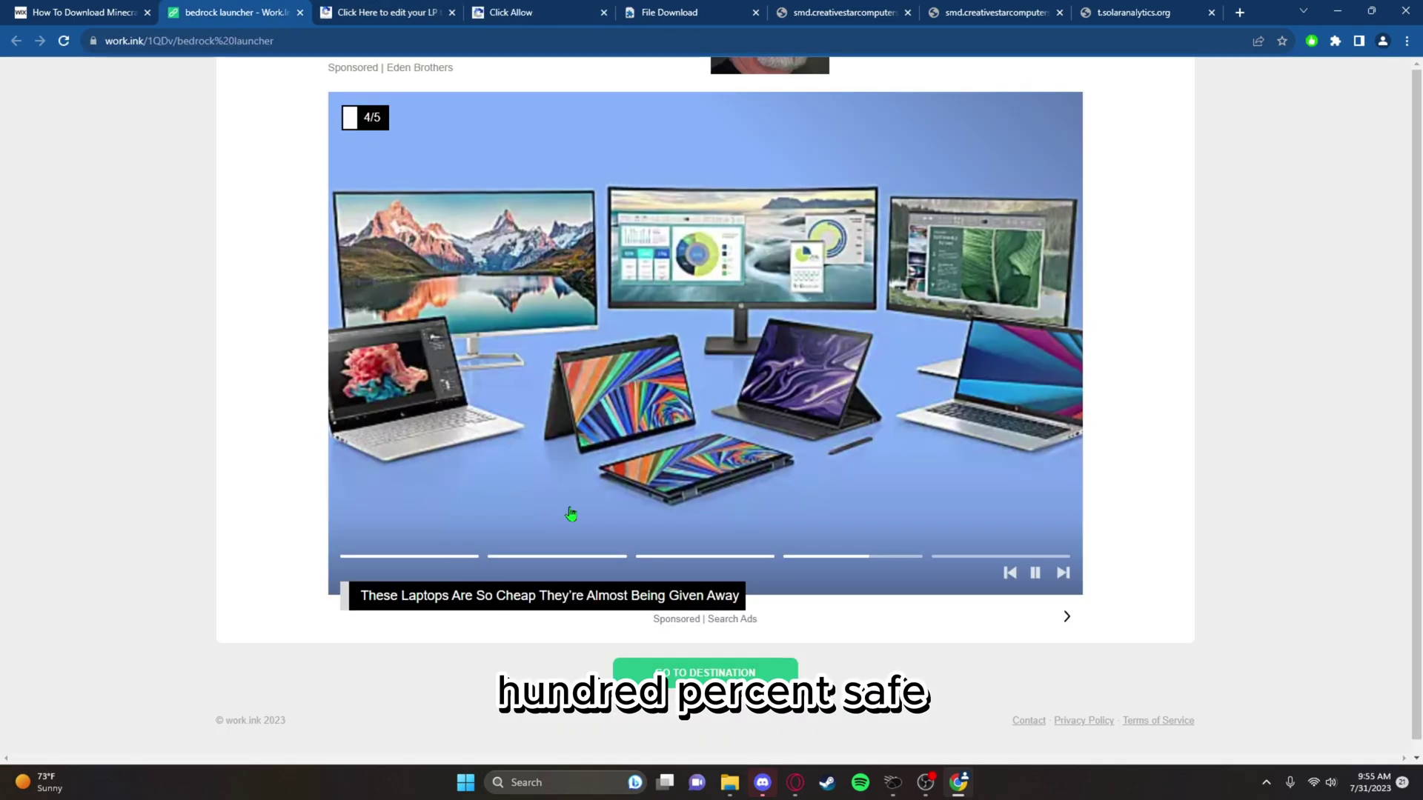
pyautogui.click(714, 663)
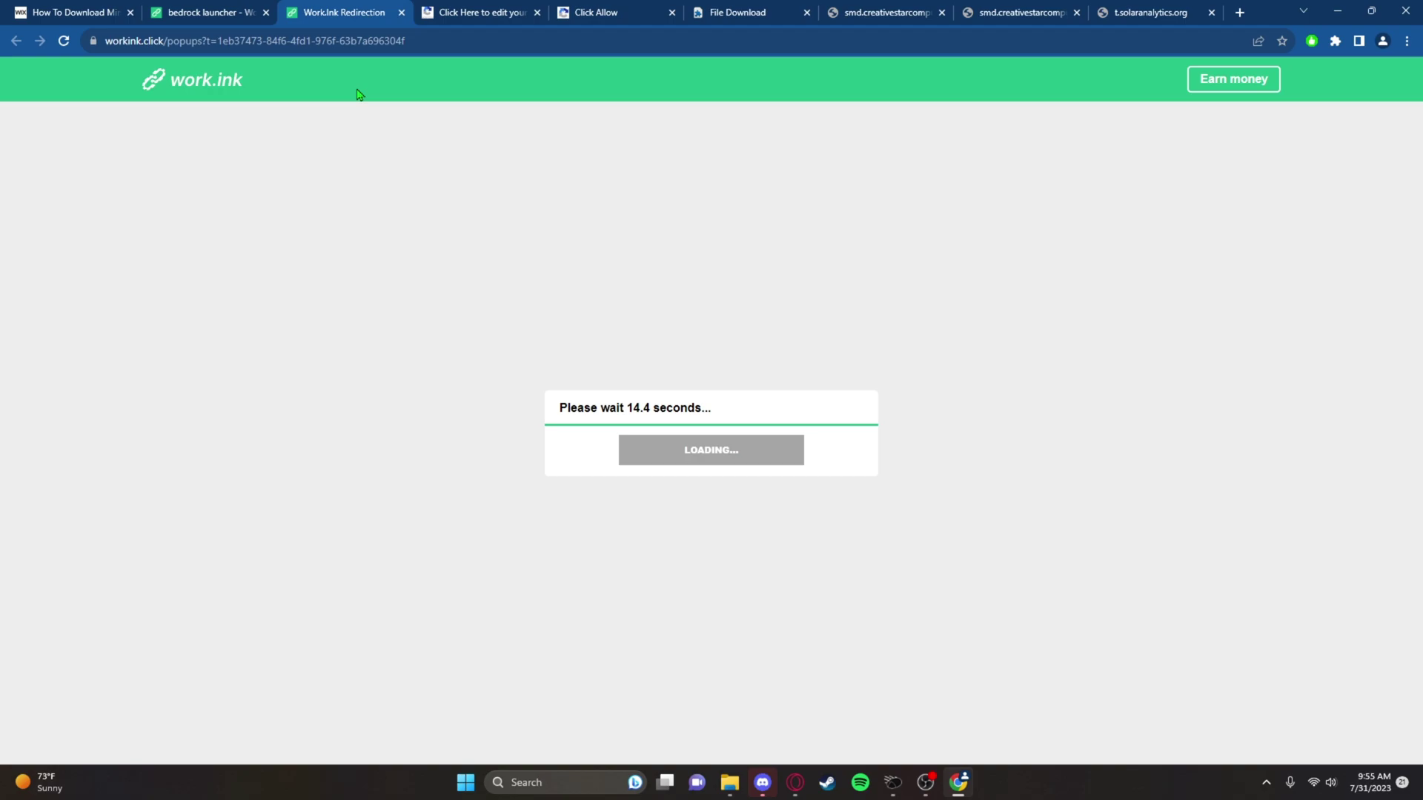
# Close all the pop-up tabs that follow the Work.Ink Redirection tab.
pyautogui.click(537, 12)
pyautogui.click(537, 12)
pyautogui.click(537, 12)
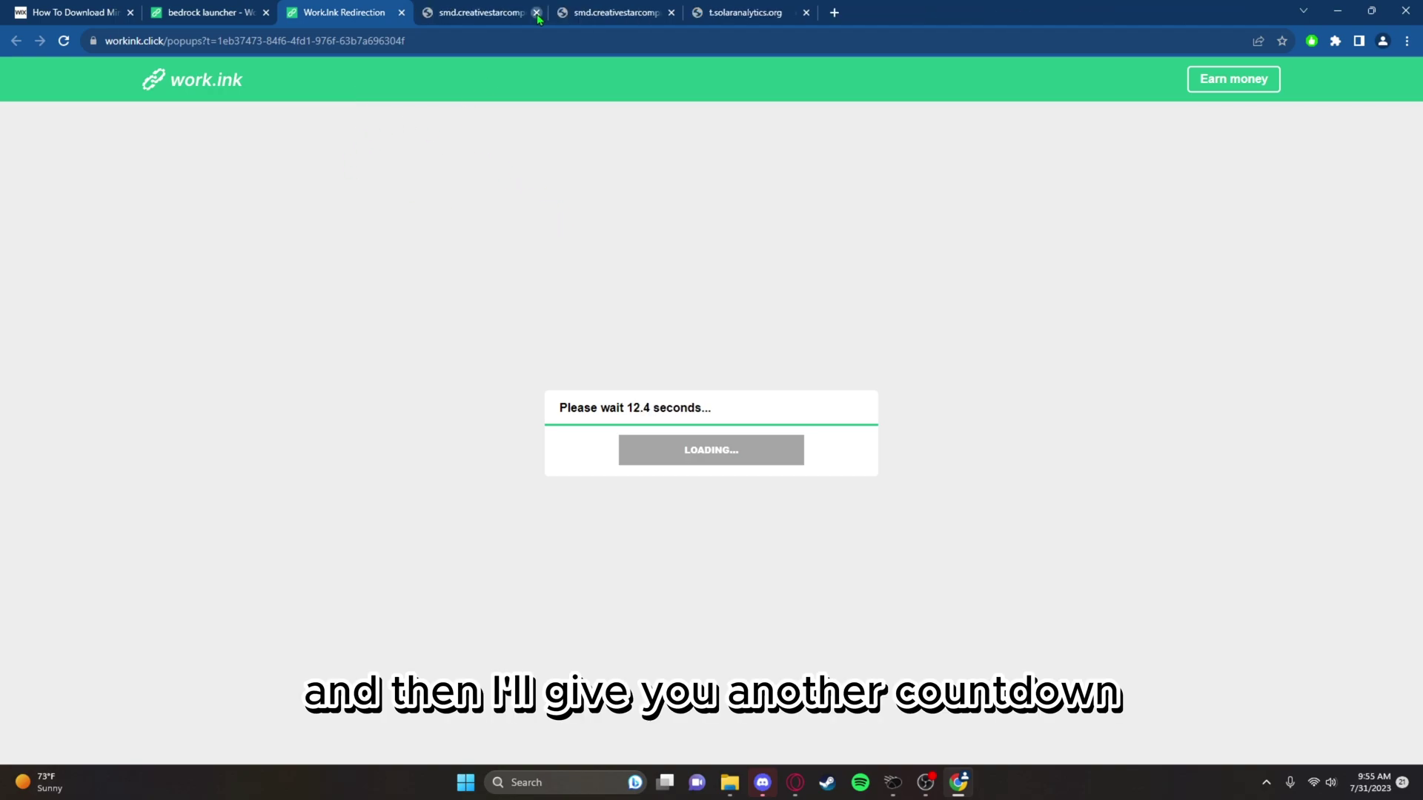
pyautogui.click(537, 12)
pyautogui.click(537, 12)
pyautogui.click(538, 12)
pyautogui.moveTo(739, 404); pyautogui.dragTo(476, 419)
pyautogui.click(479, 422)
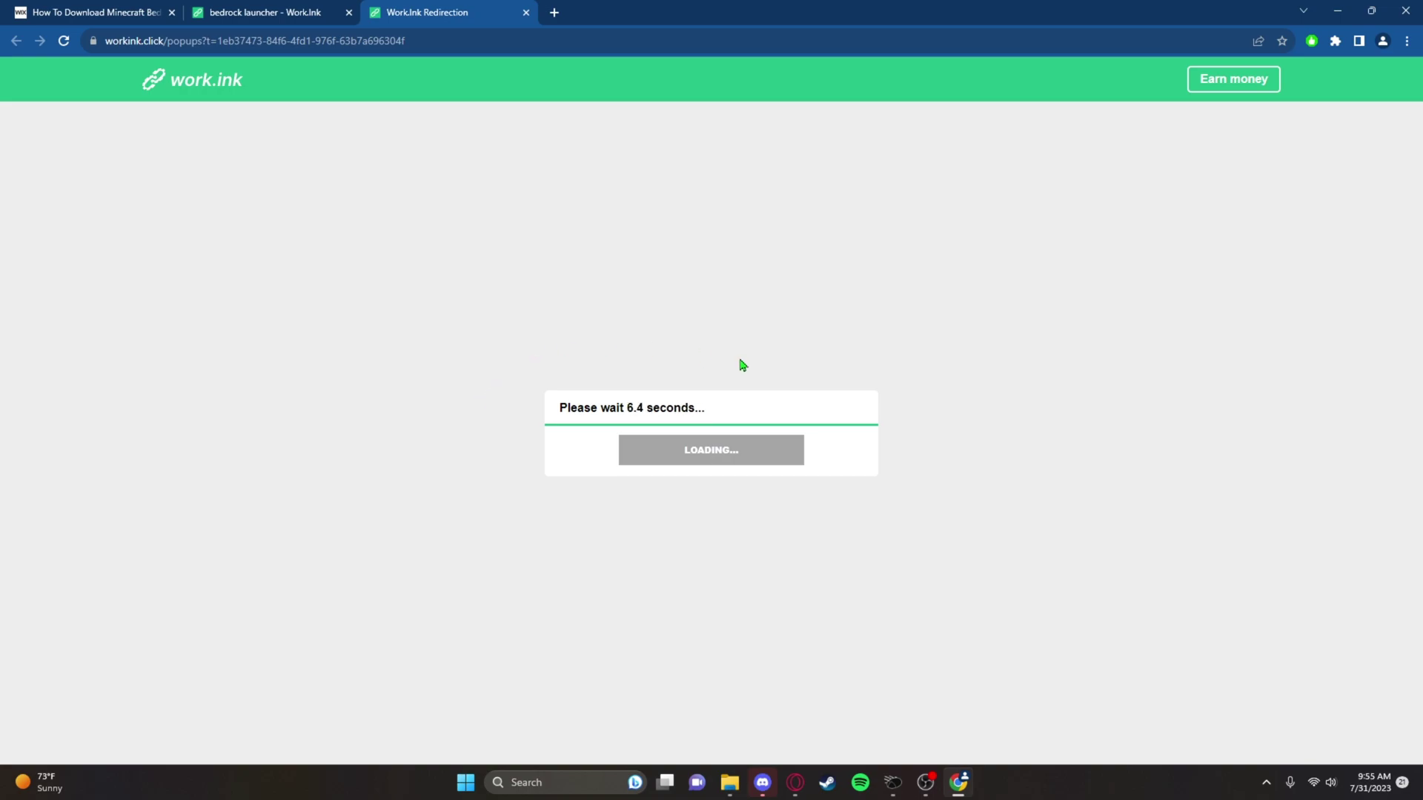
# Proceed to the target, repeating until the Bedrock Launcher site opens, and close the three extra pop-up tabs.
pyautogui.click(717, 461)
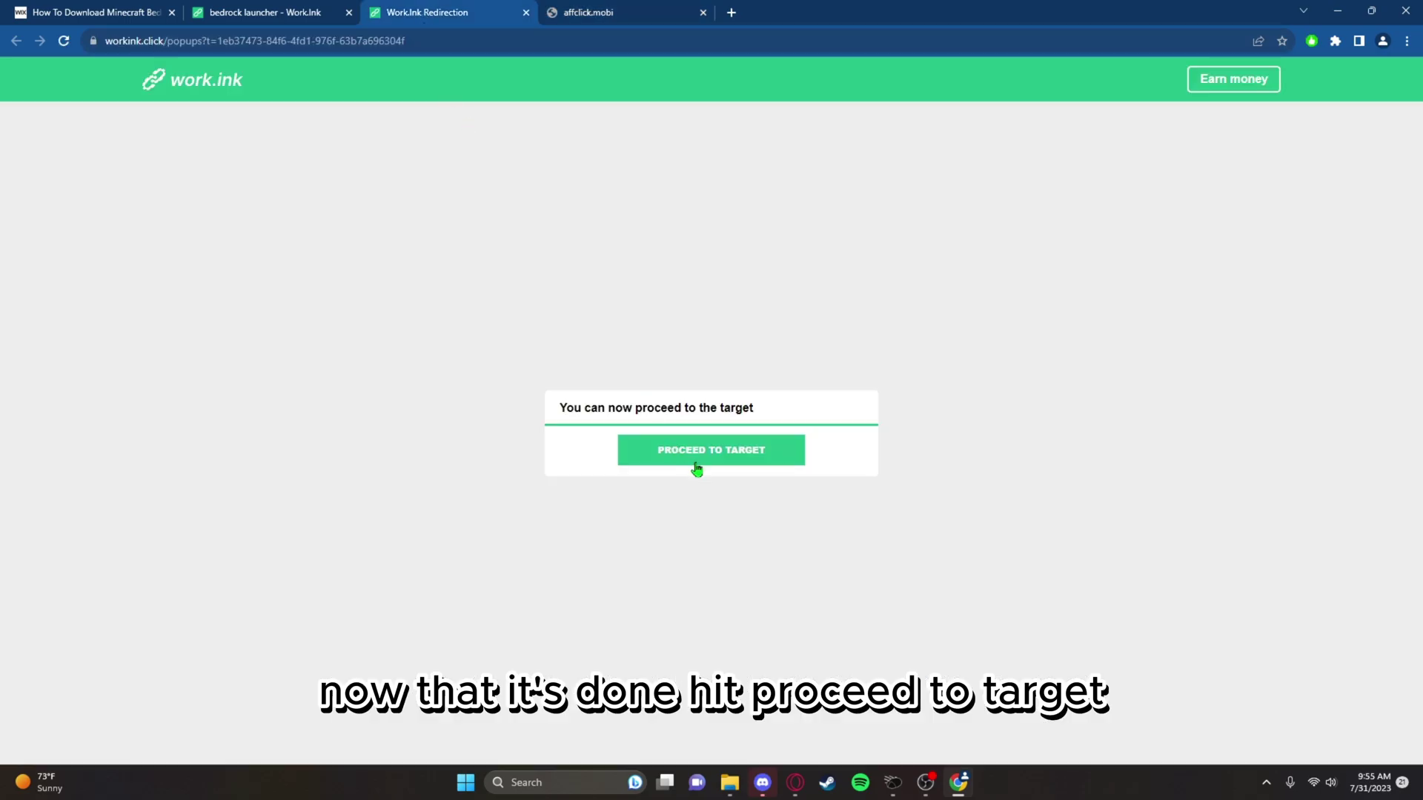
pyautogui.click(699, 452)
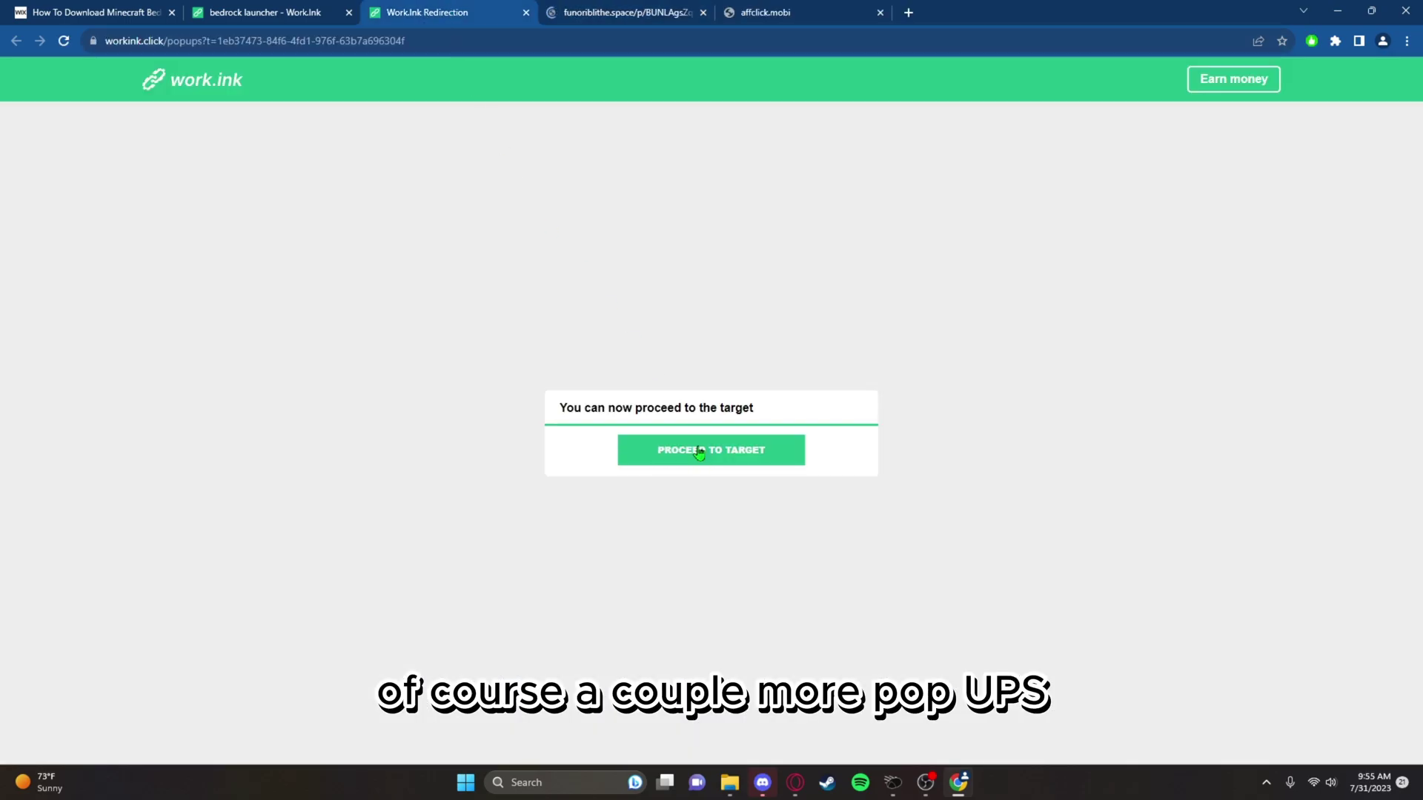
pyautogui.click(699, 452)
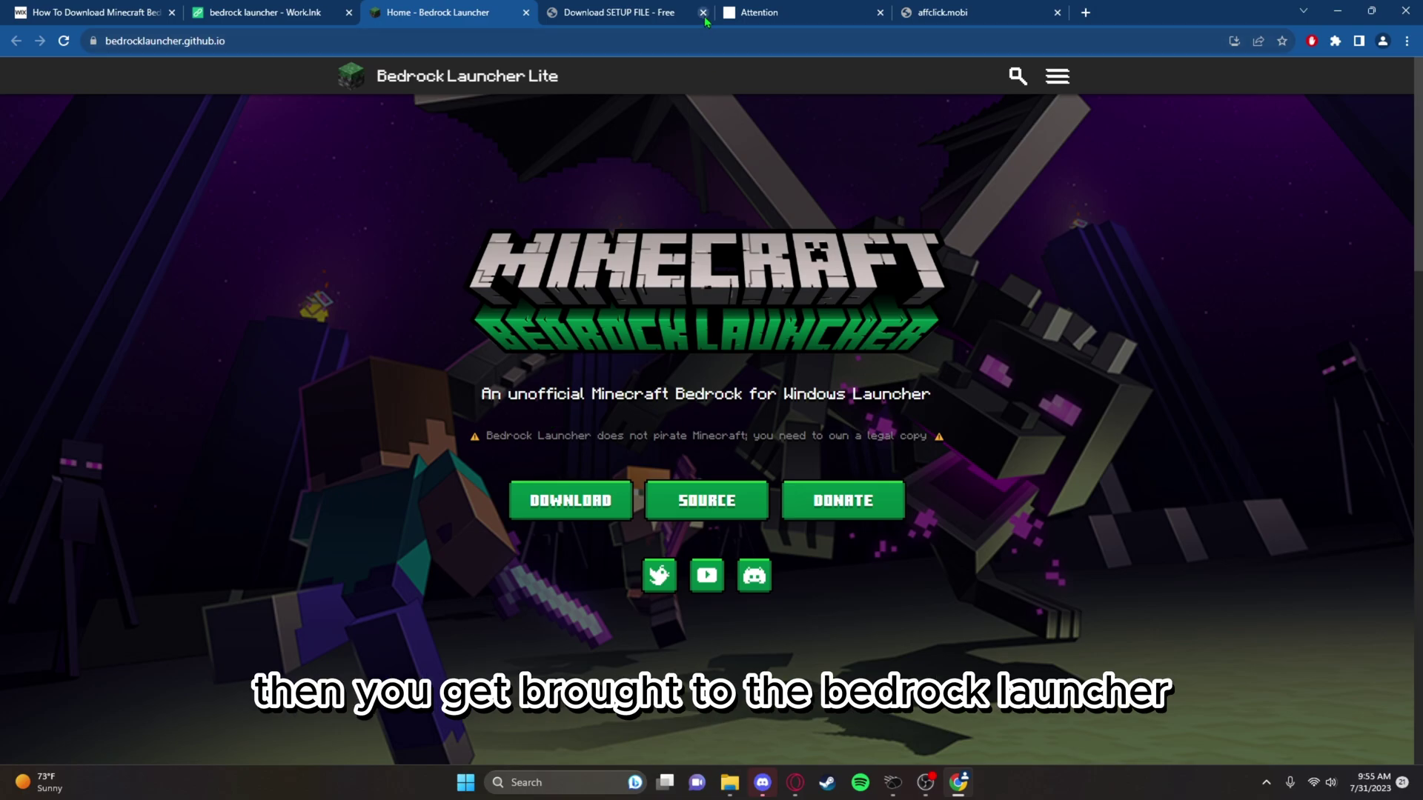
pyautogui.click(703, 14)
pyautogui.click(703, 13)
pyautogui.click(703, 14)
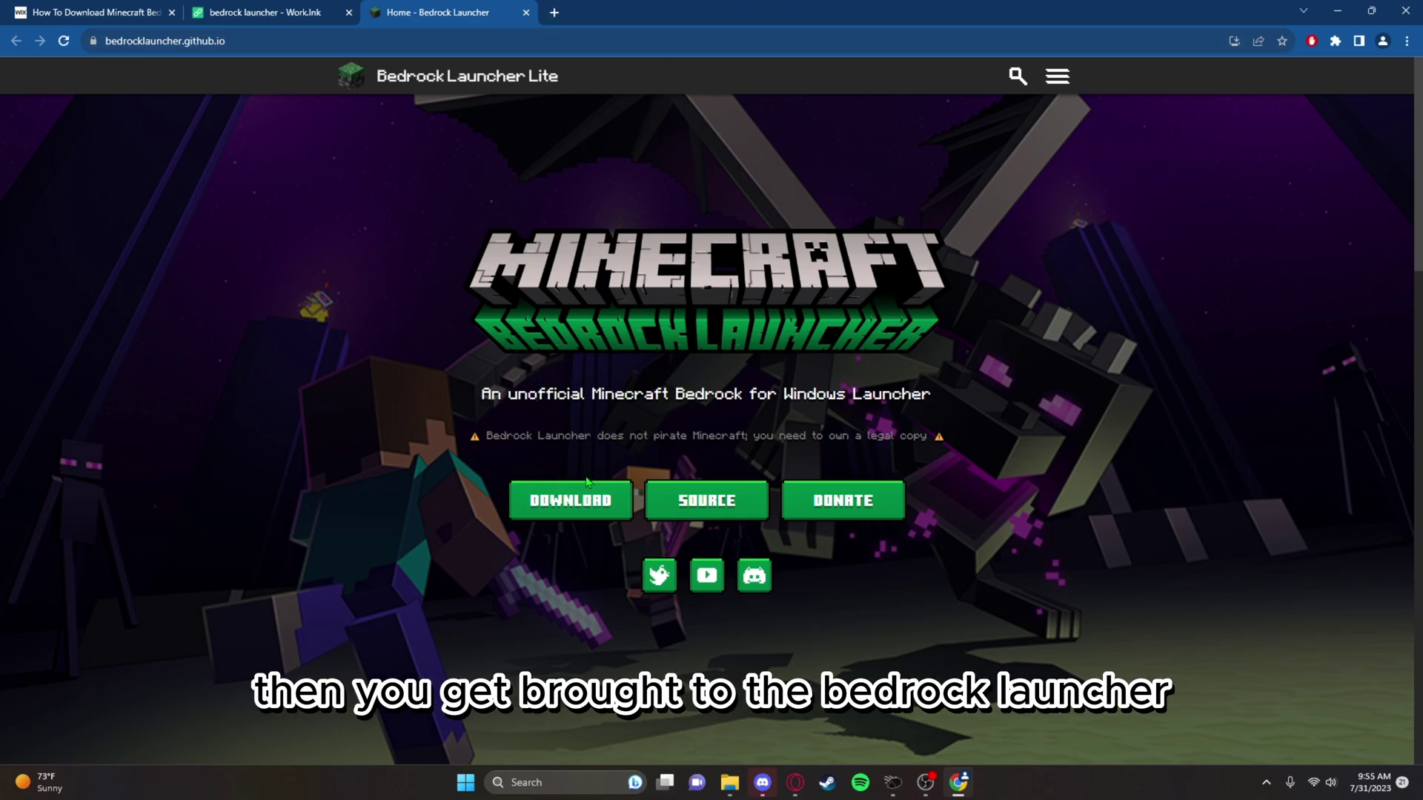
# Download BedrockLauncherSetup.exe, accept the ownership note, keep the flagged file, and extract its archive into the Downloads folder.
pyautogui.click(564, 513)
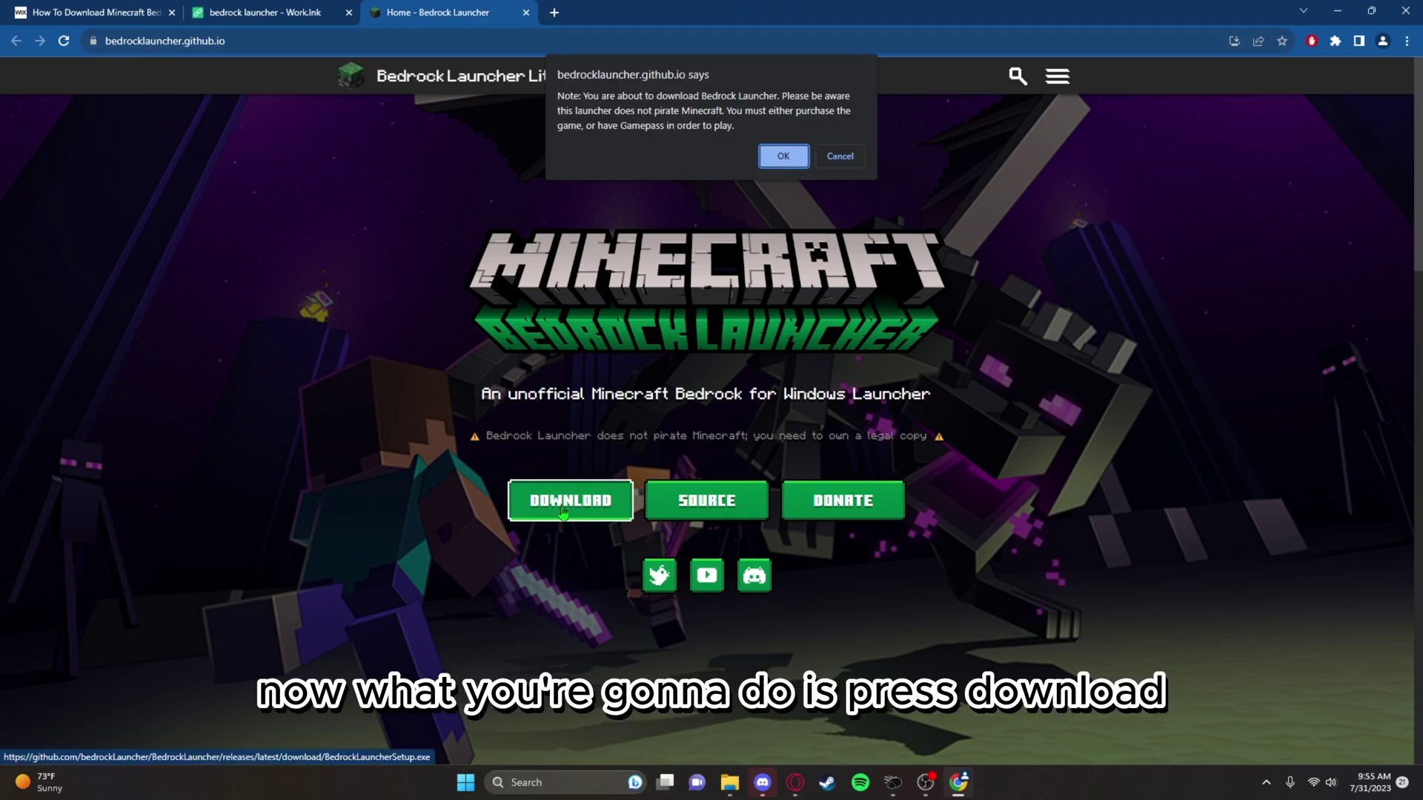
pyautogui.click(785, 157)
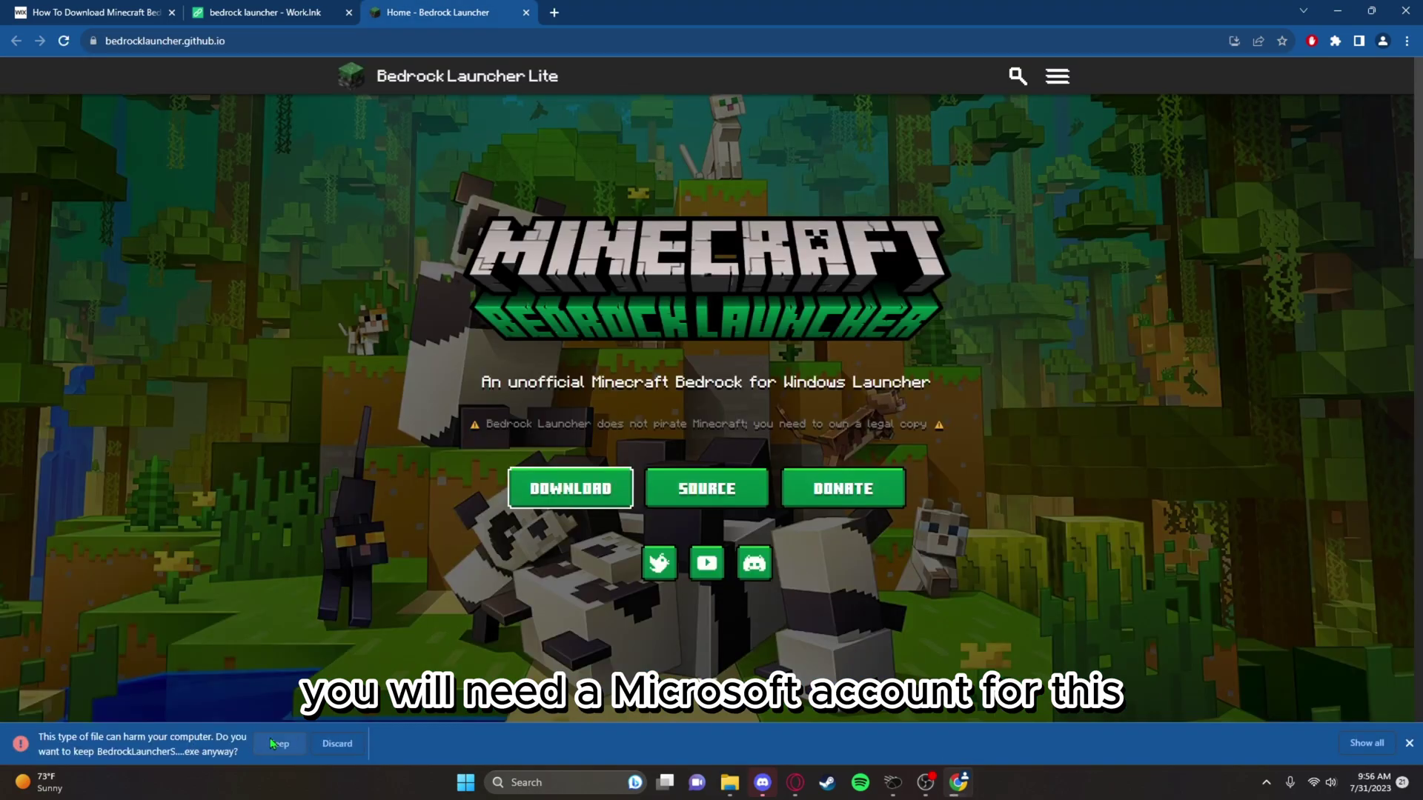
pyautogui.click(283, 748)
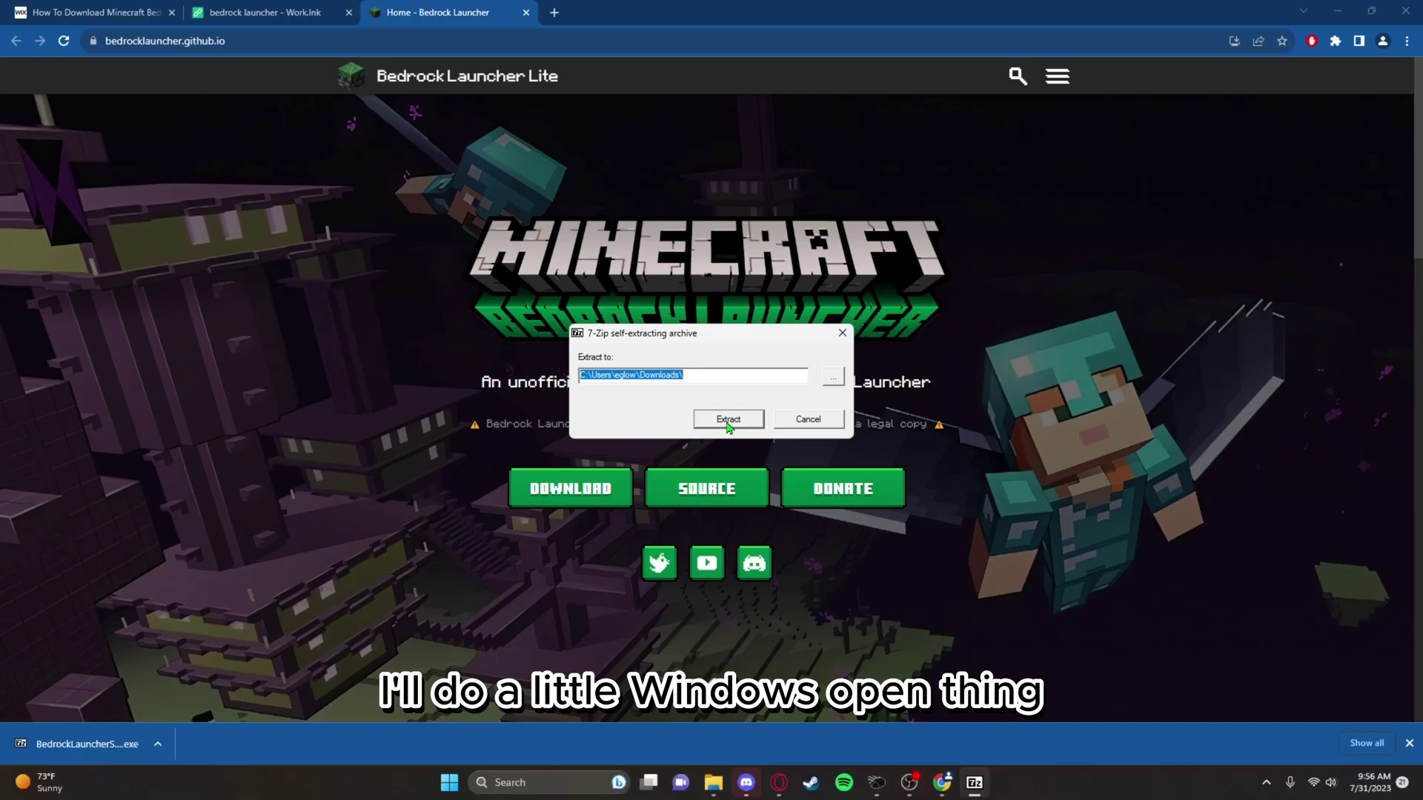
pyautogui.click(728, 420)
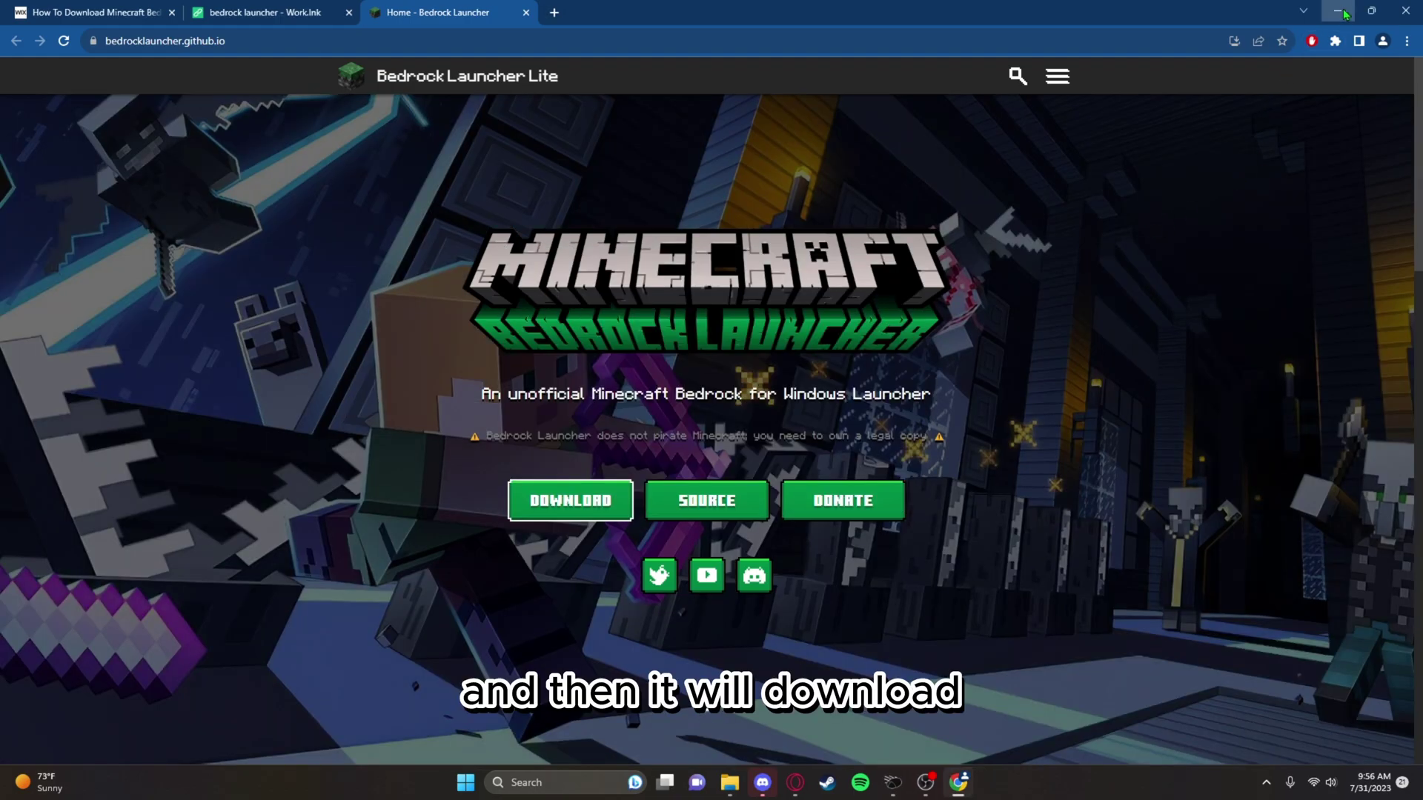
# Switch to File Explorer, start StartBedrockLauncher.exe from the BedrockLauncher folder in Downloads, and minimize the launcher window.
pyautogui.click(1343, 13)
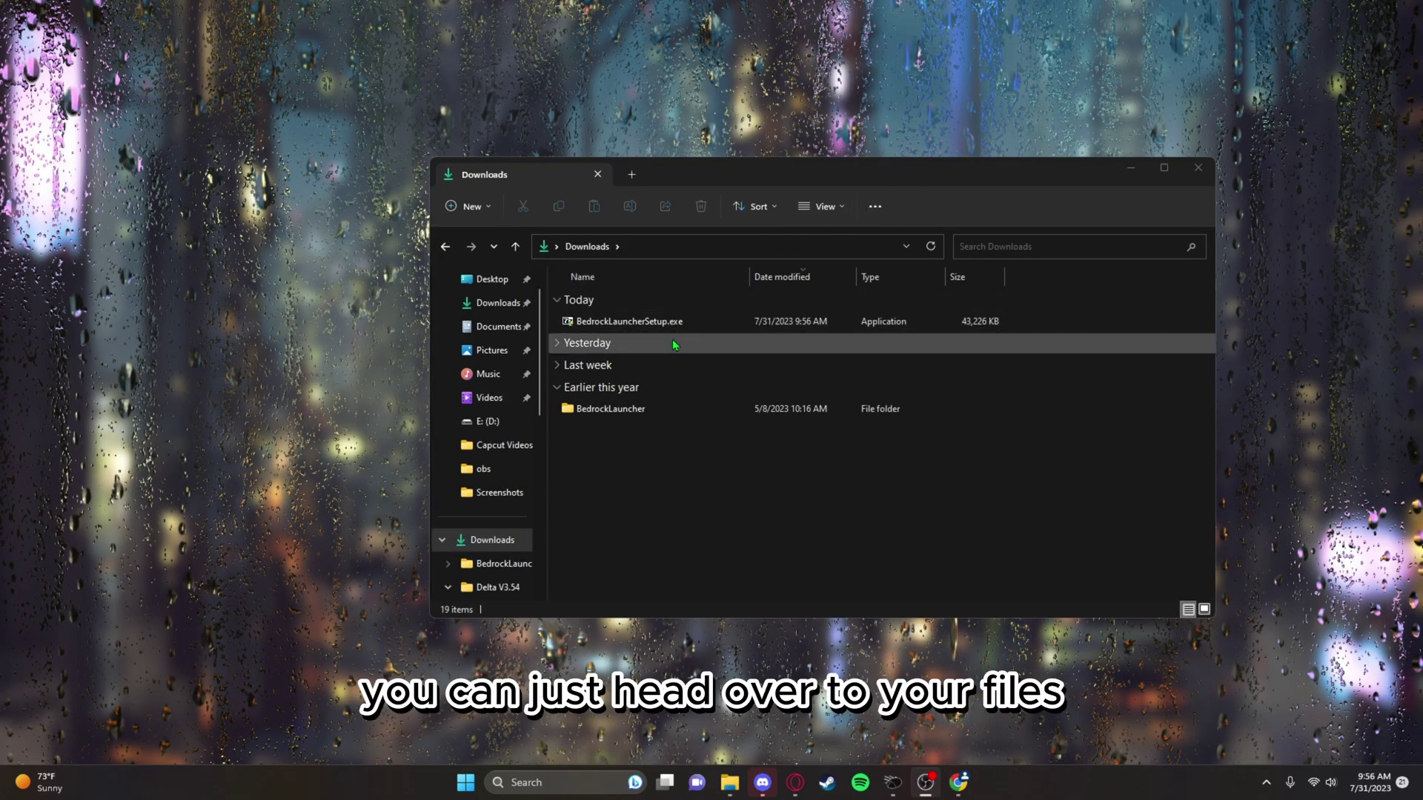
pyautogui.click(664, 412)
pyautogui.click(621, 326)
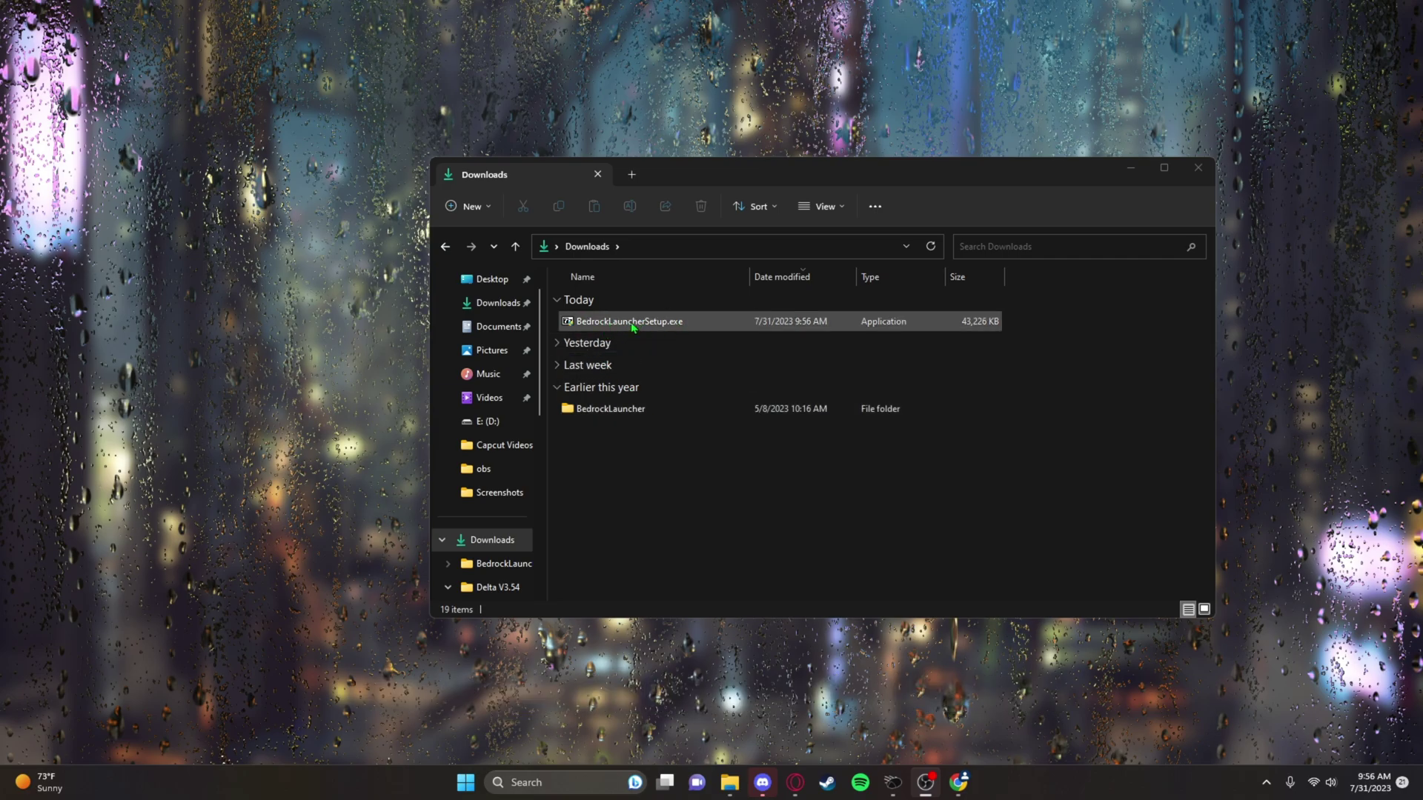
pyautogui.click(606, 412)
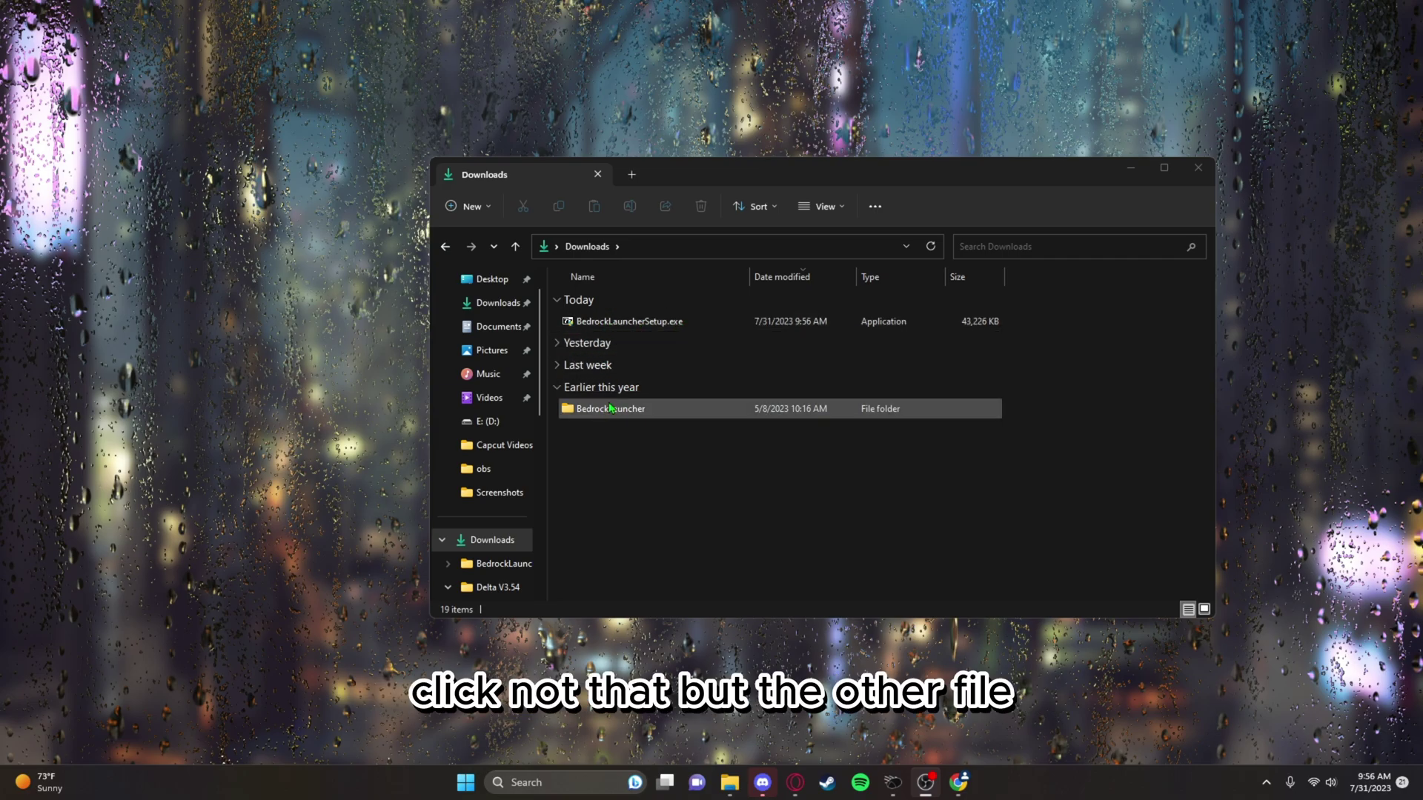
pyautogui.doubleClick(622, 412)
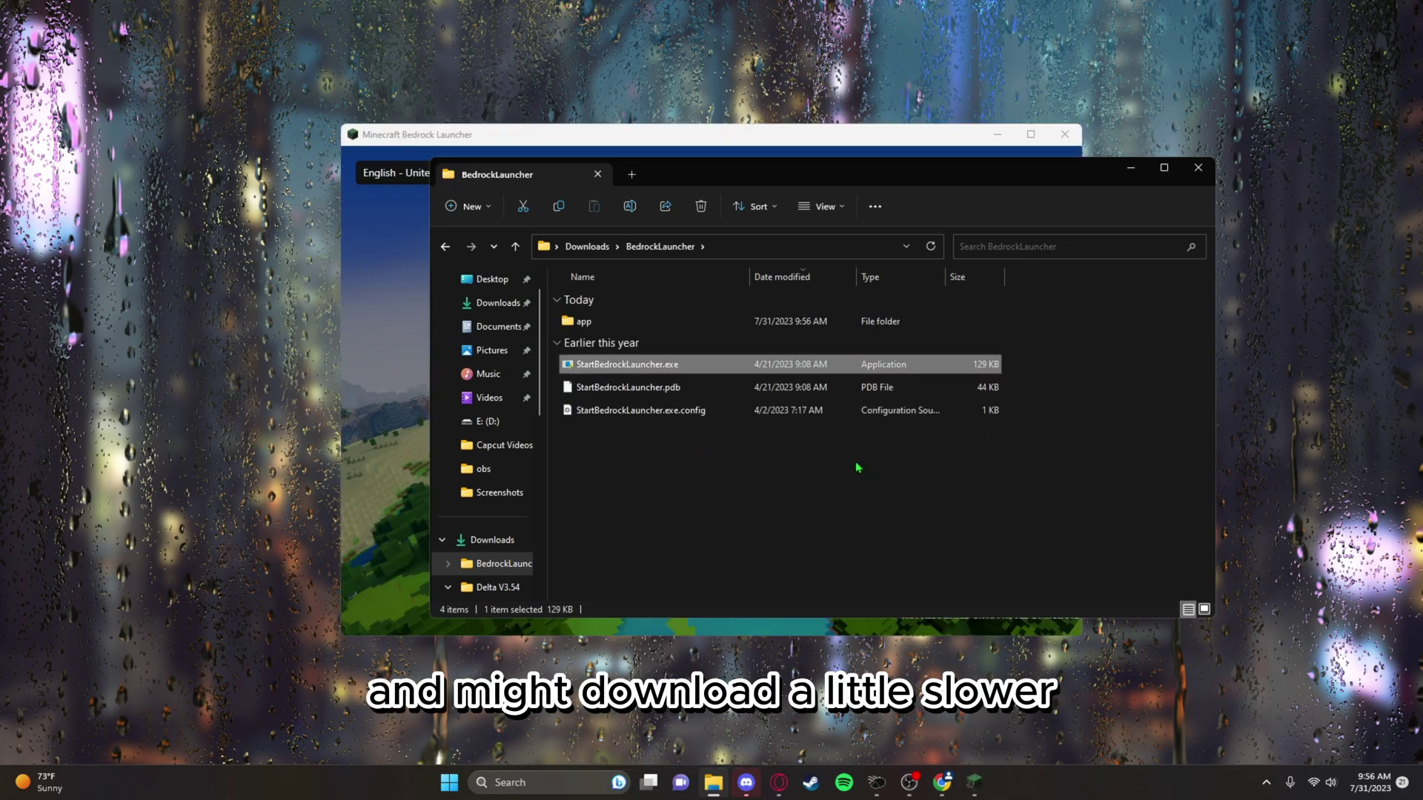
pyautogui.click(714, 154)
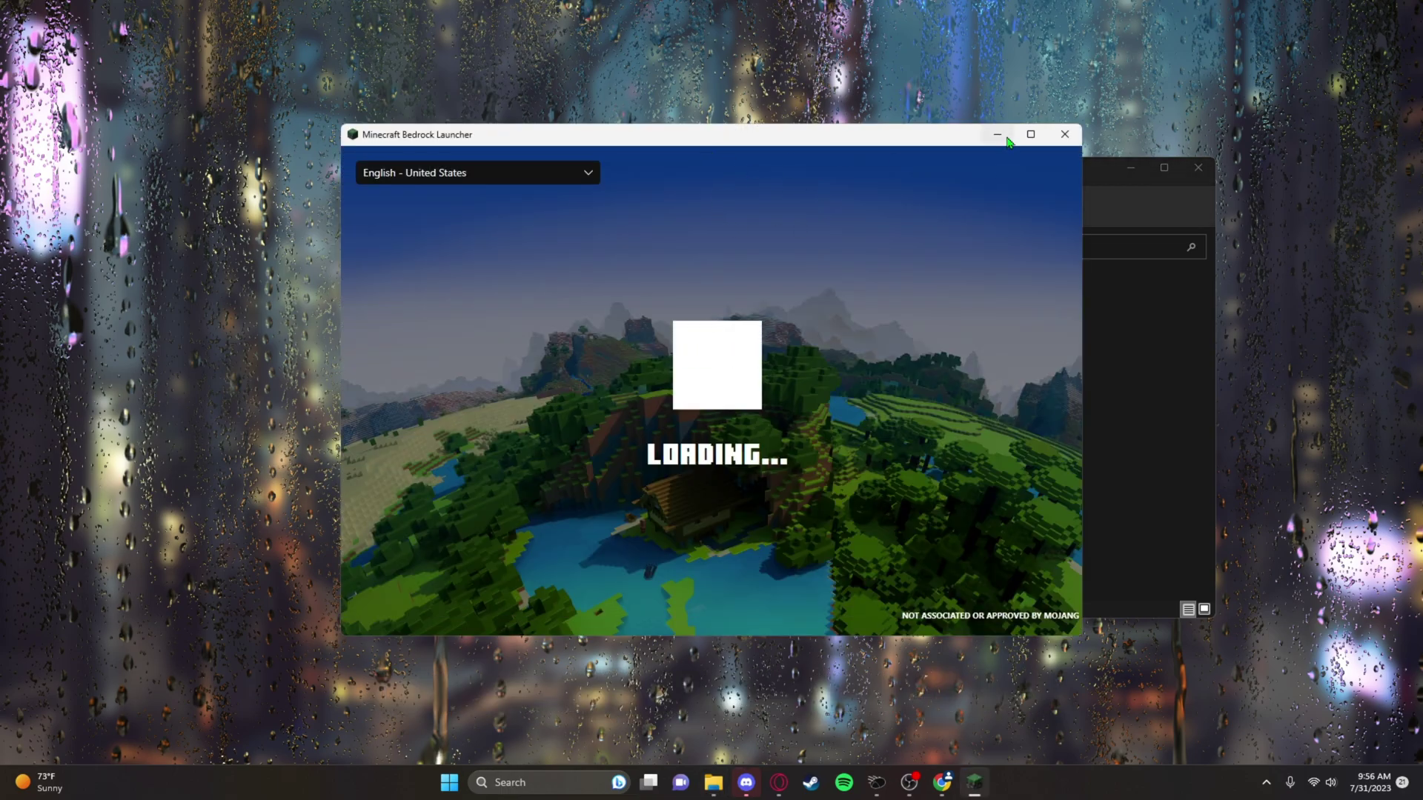
pyautogui.click(1000, 138)
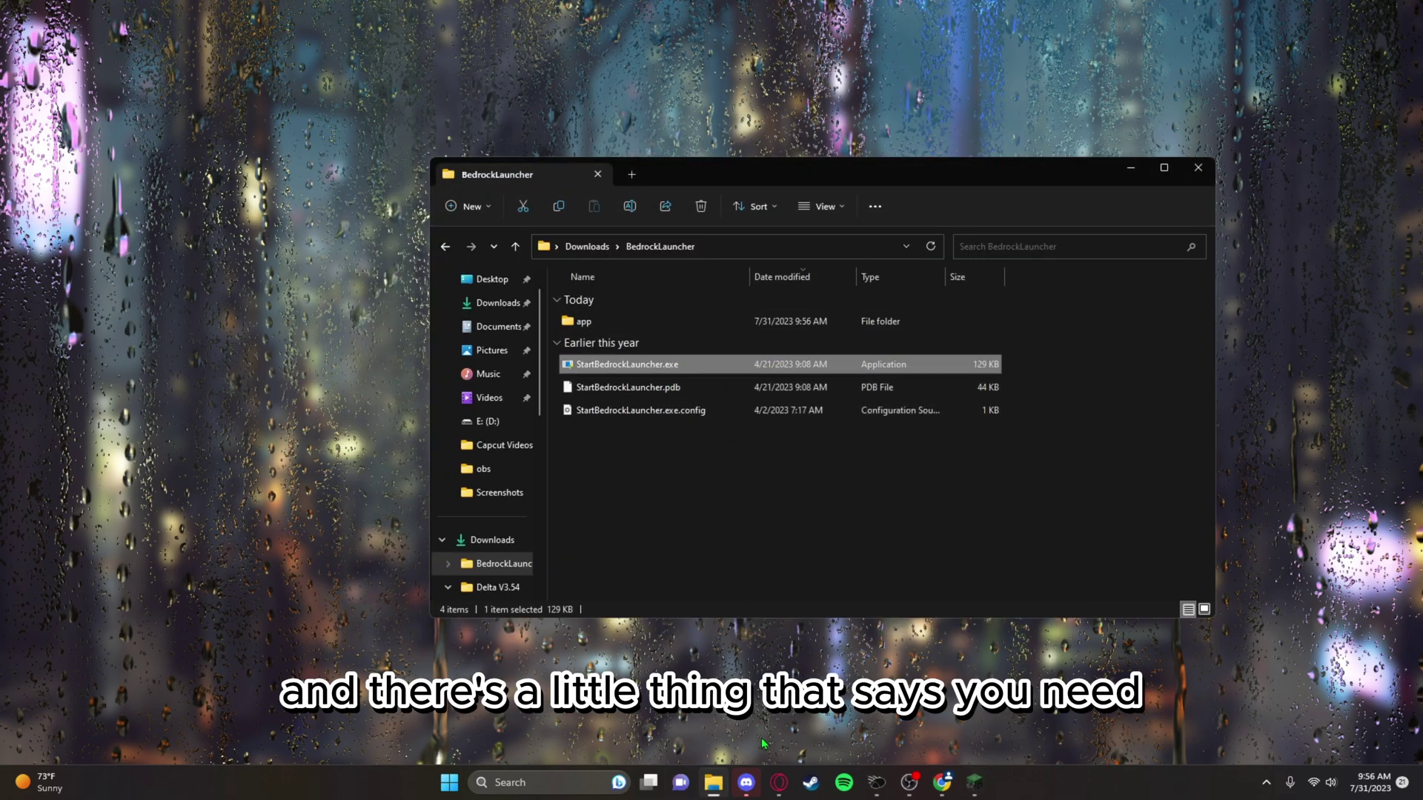
# Switch to Chrome, return to the Bedrock Launcher tutorial page, and open its .Net Desktop Runtime Download link.
pyautogui.moveTo(779, 783)
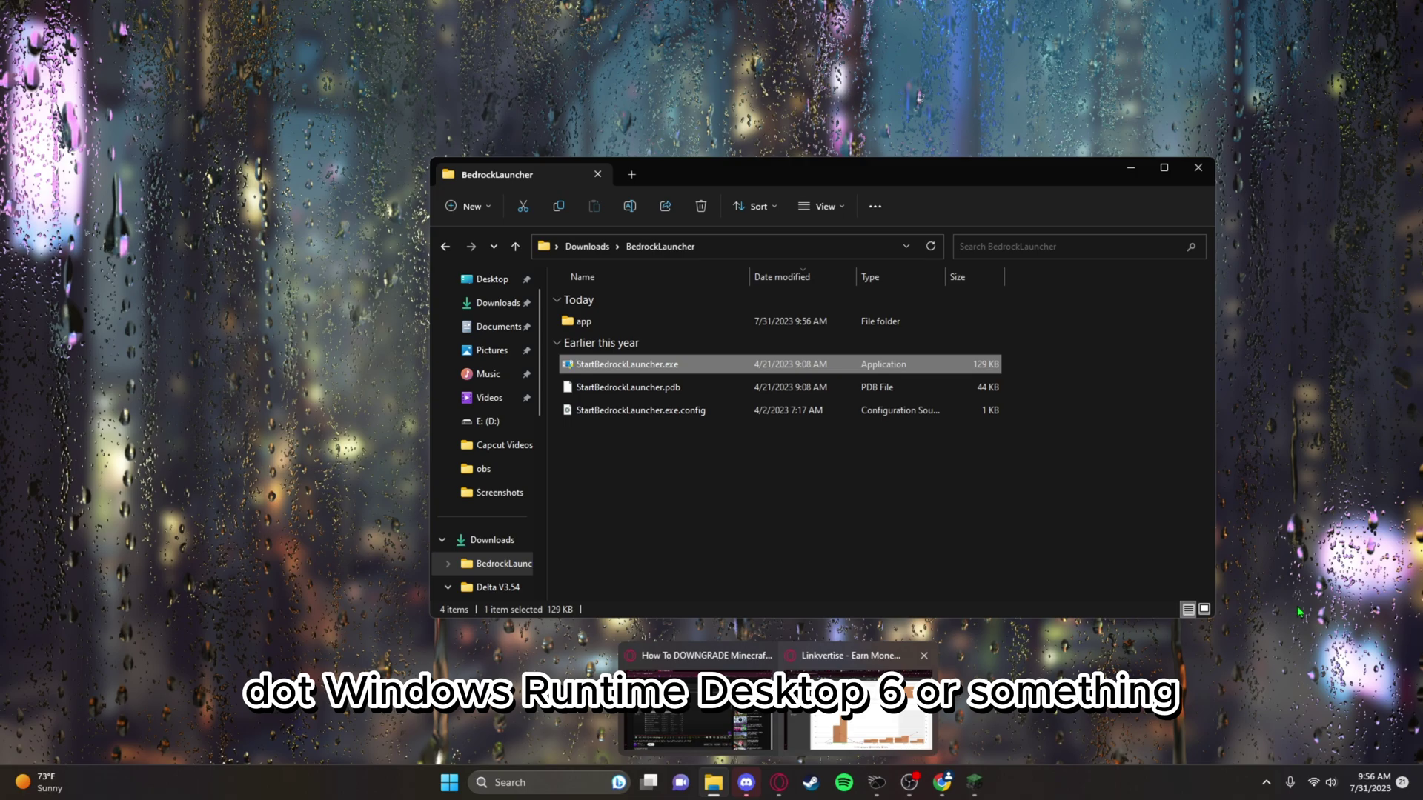
pyautogui.moveTo(948, 779)
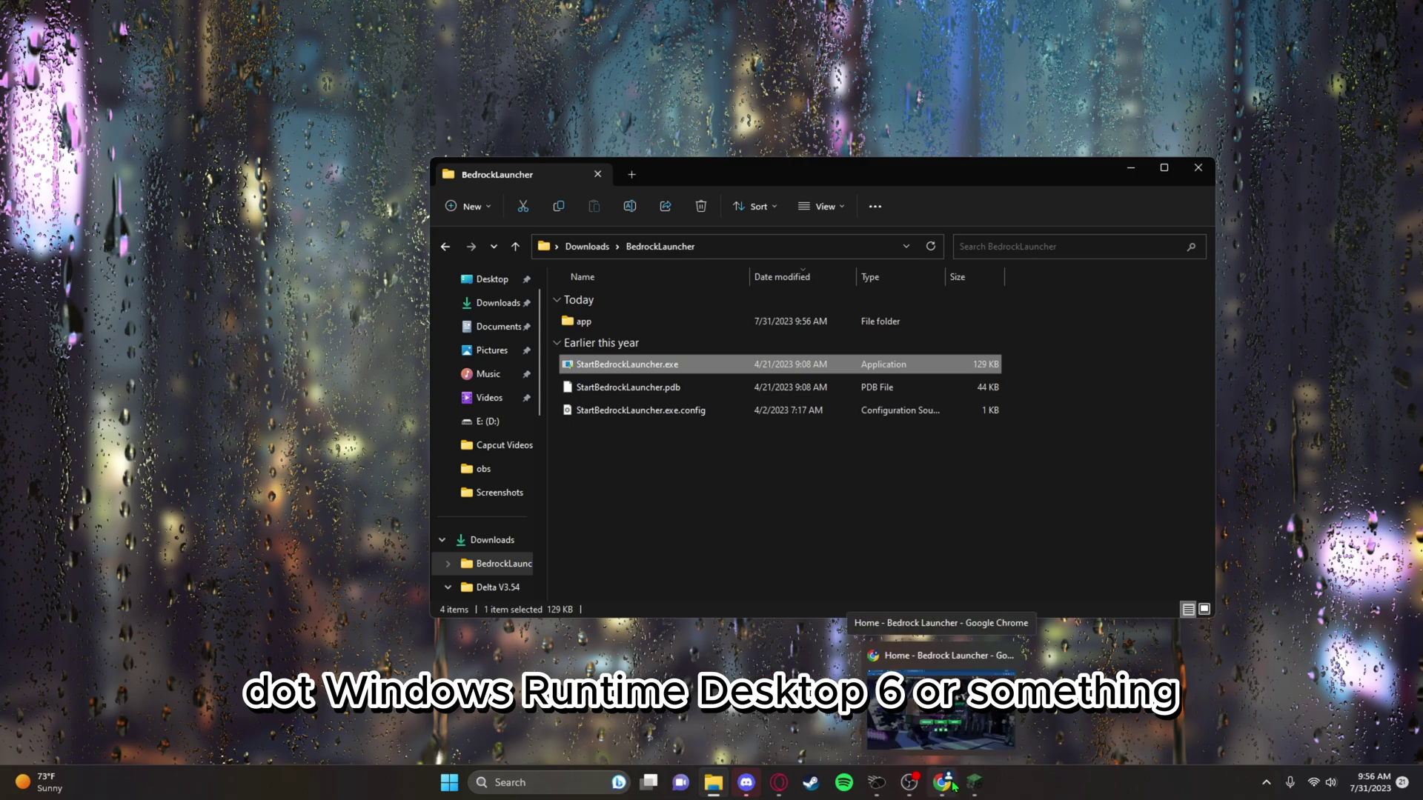
pyautogui.click(940, 696)
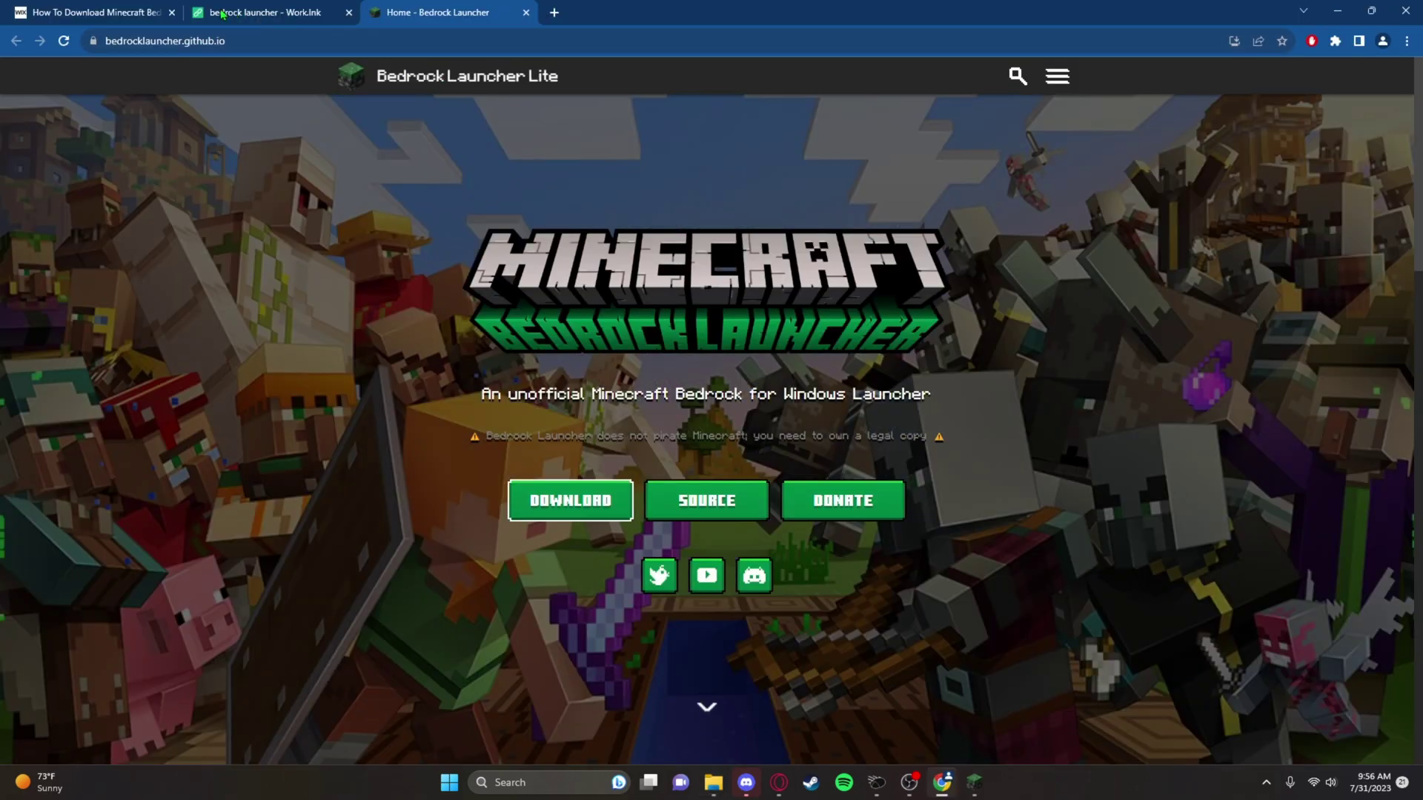
pyautogui.click(96, 12)
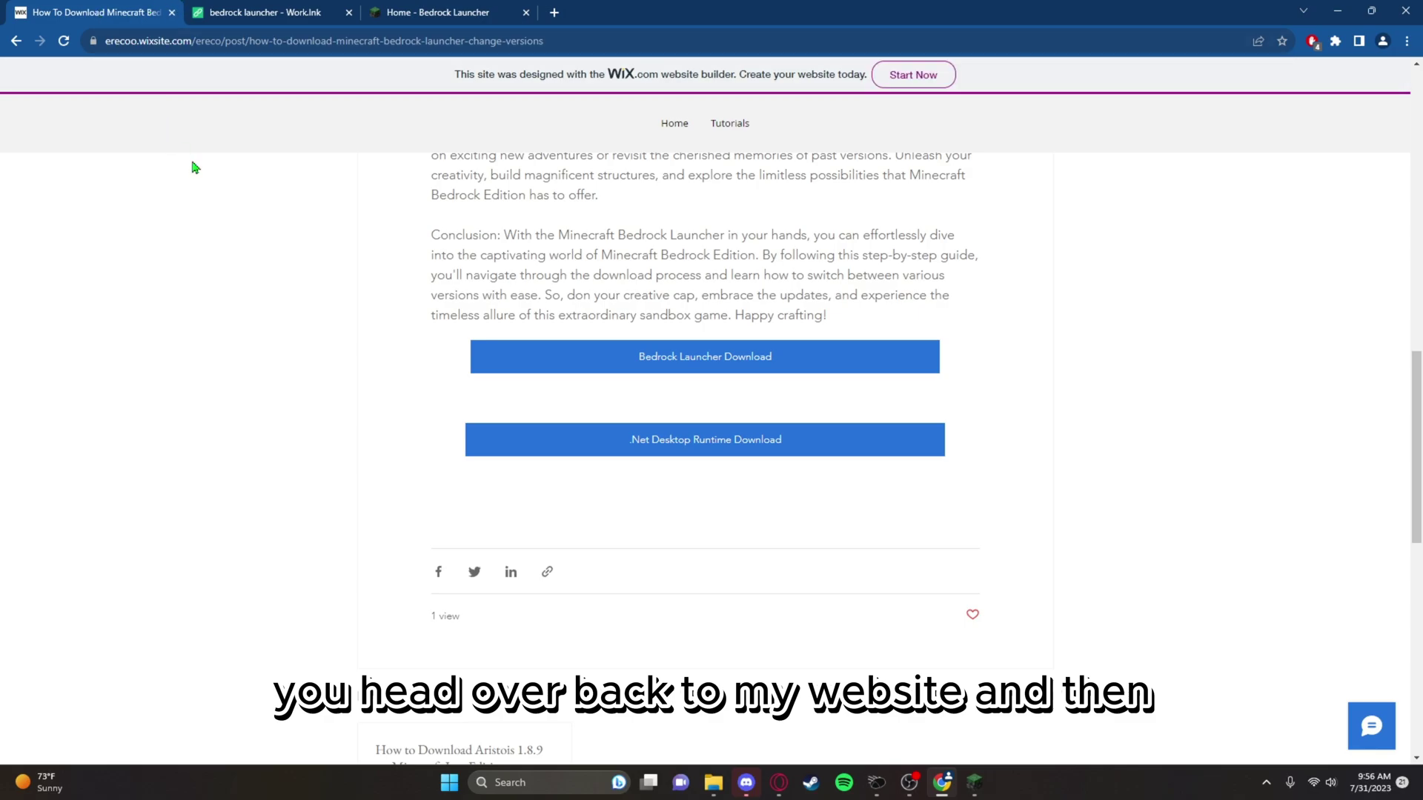
pyautogui.click(661, 444)
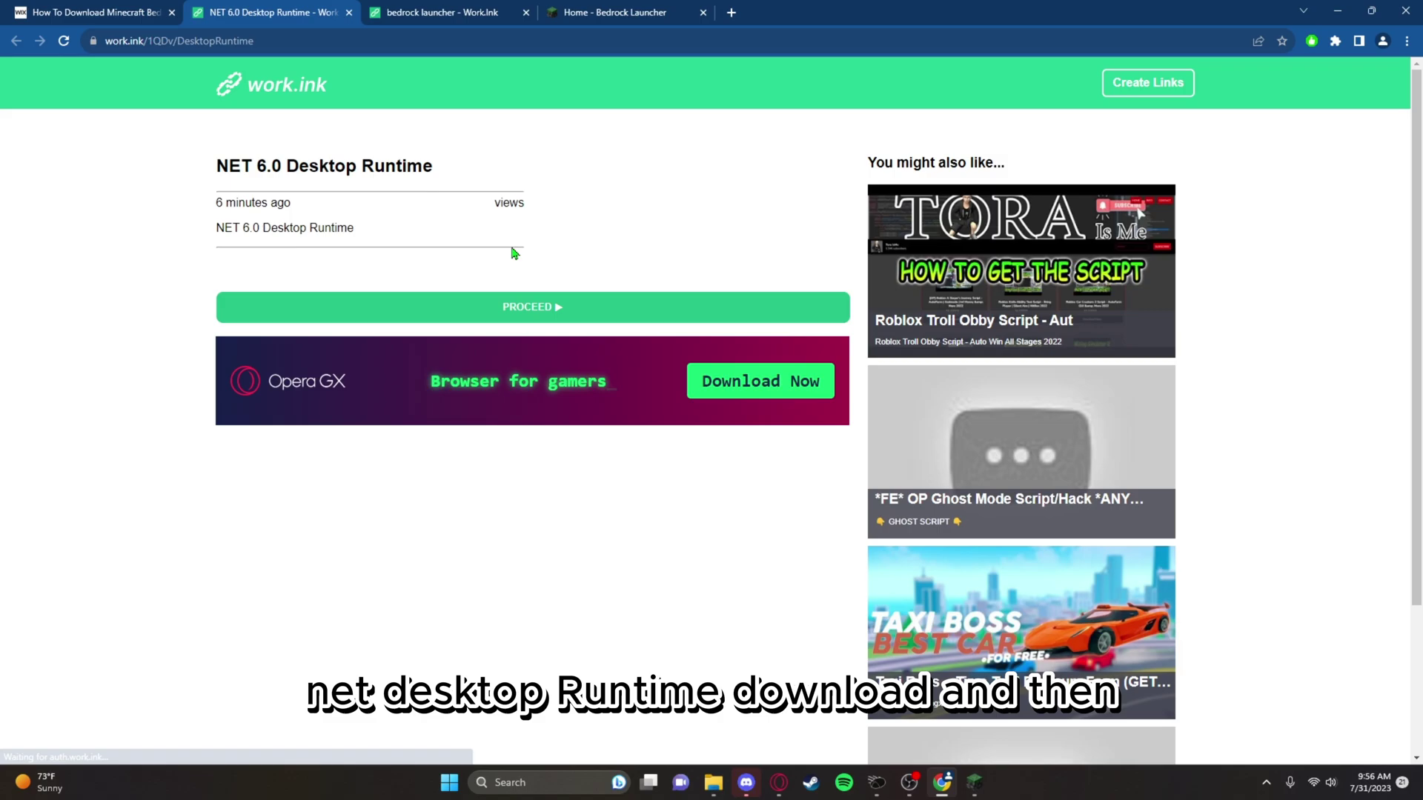
# Proceed through the NET 6.0 Desktop Runtime Work.ink pages to the Microsoft download page and close the three extra pop-up tabs.
pyautogui.click(559, 323)
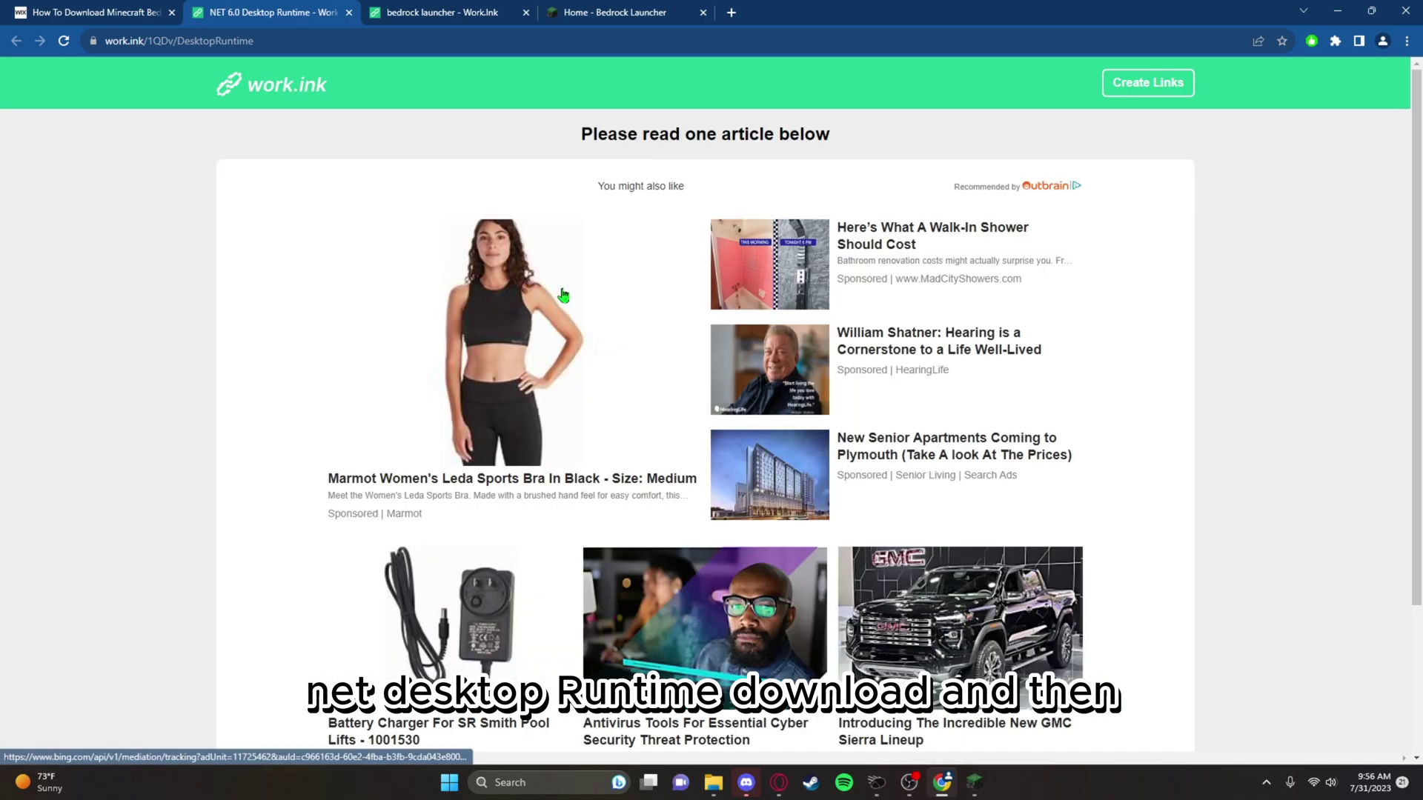
pyautogui.scroll(-3, 526, 529)
pyautogui.click(735, 670)
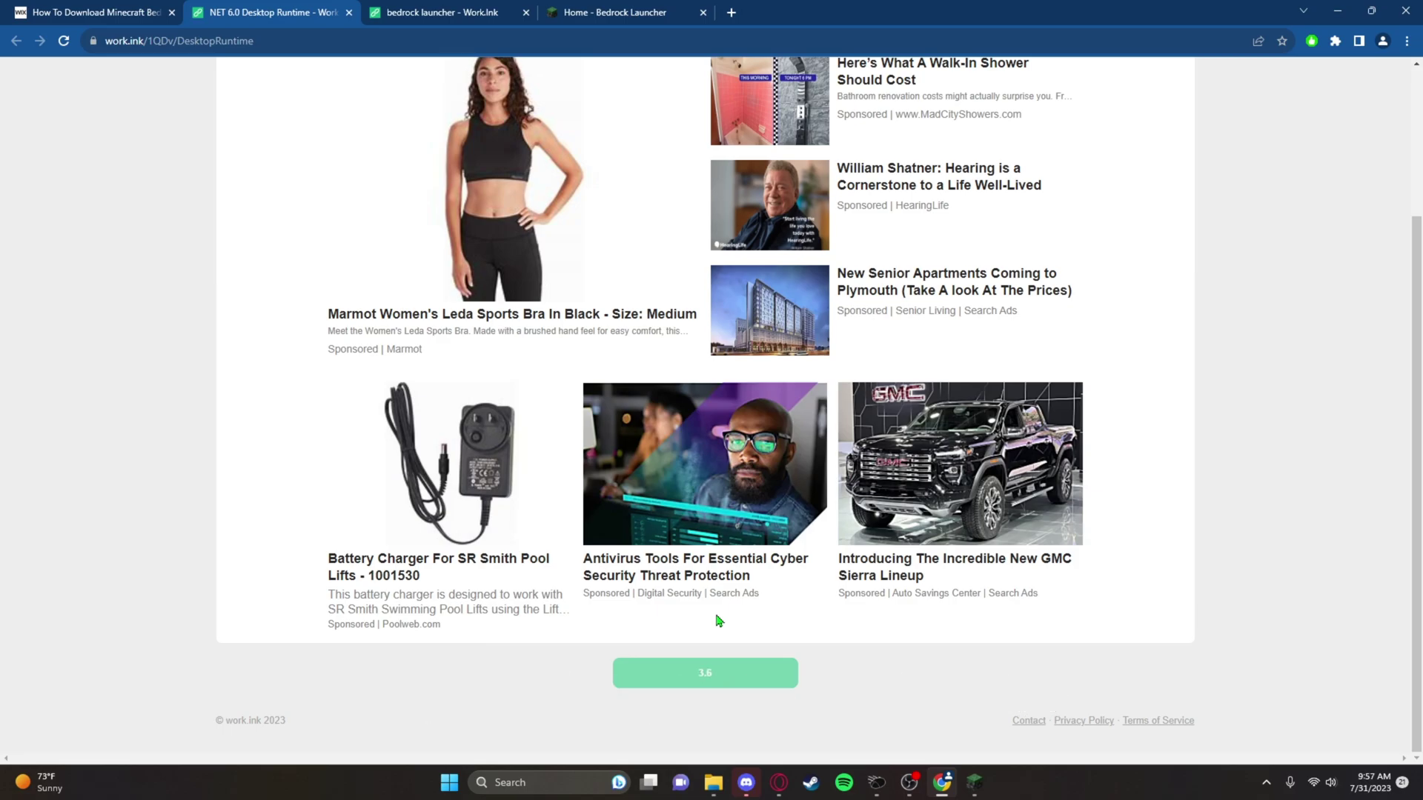
pyautogui.click(753, 678)
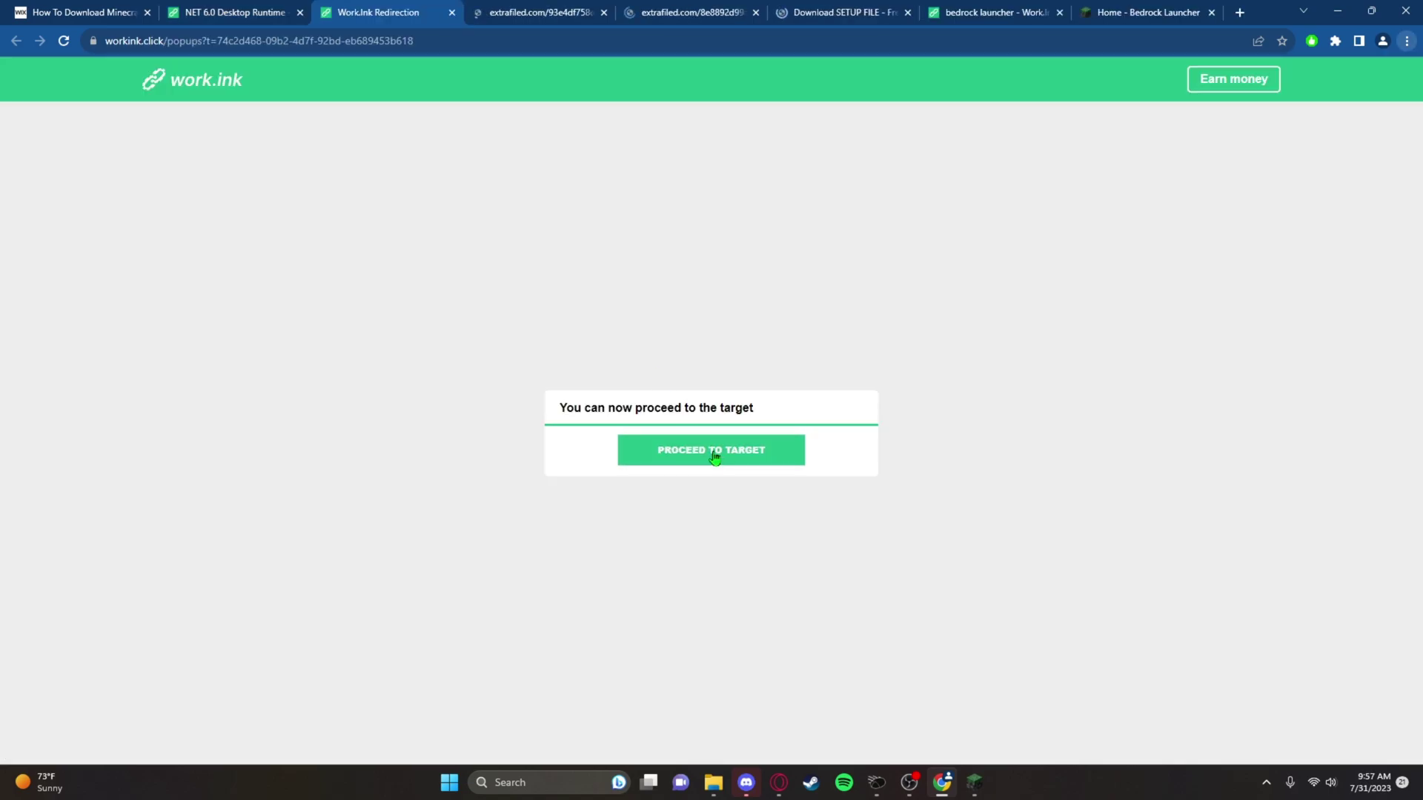
pyautogui.click(714, 451)
pyautogui.click(604, 12)
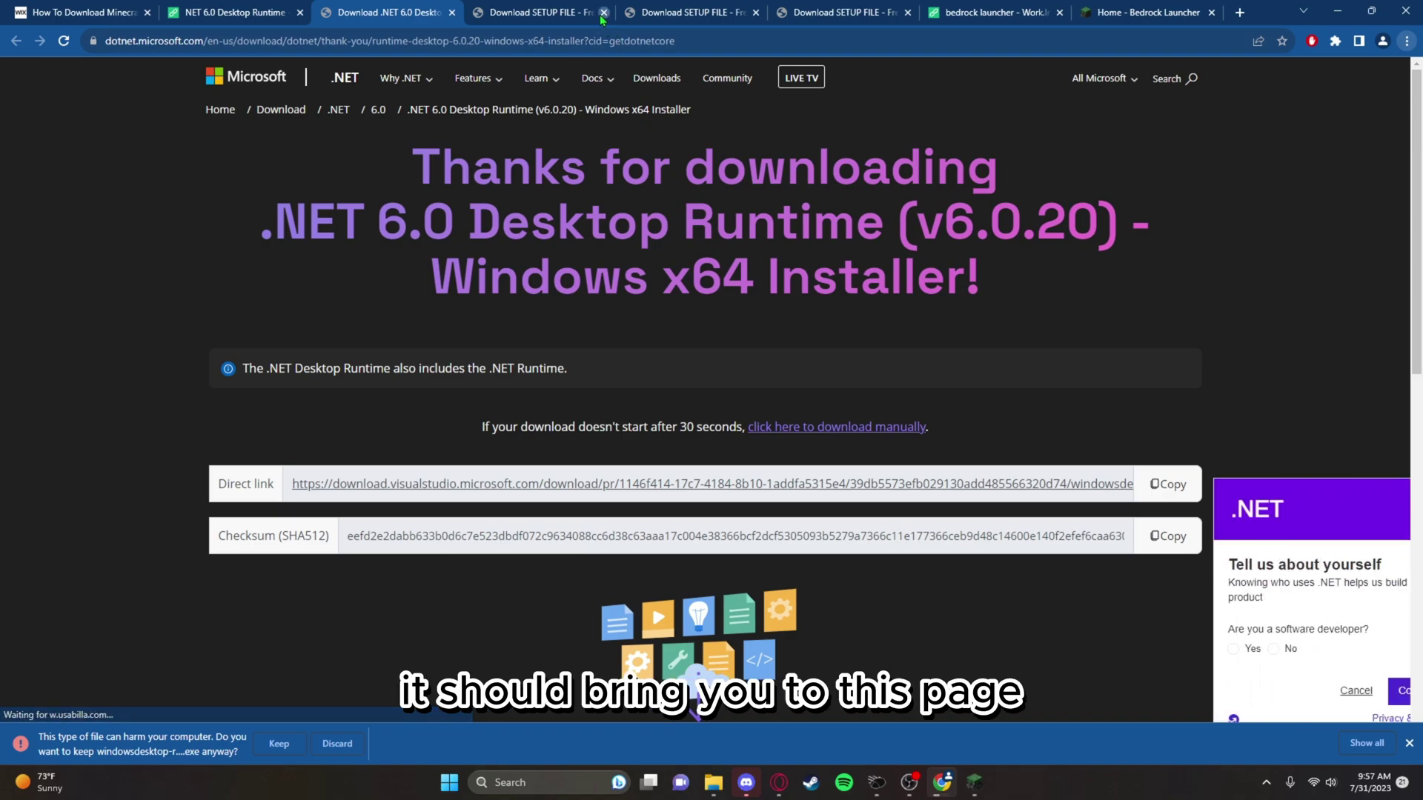
pyautogui.click(604, 13)
pyautogui.click(604, 12)
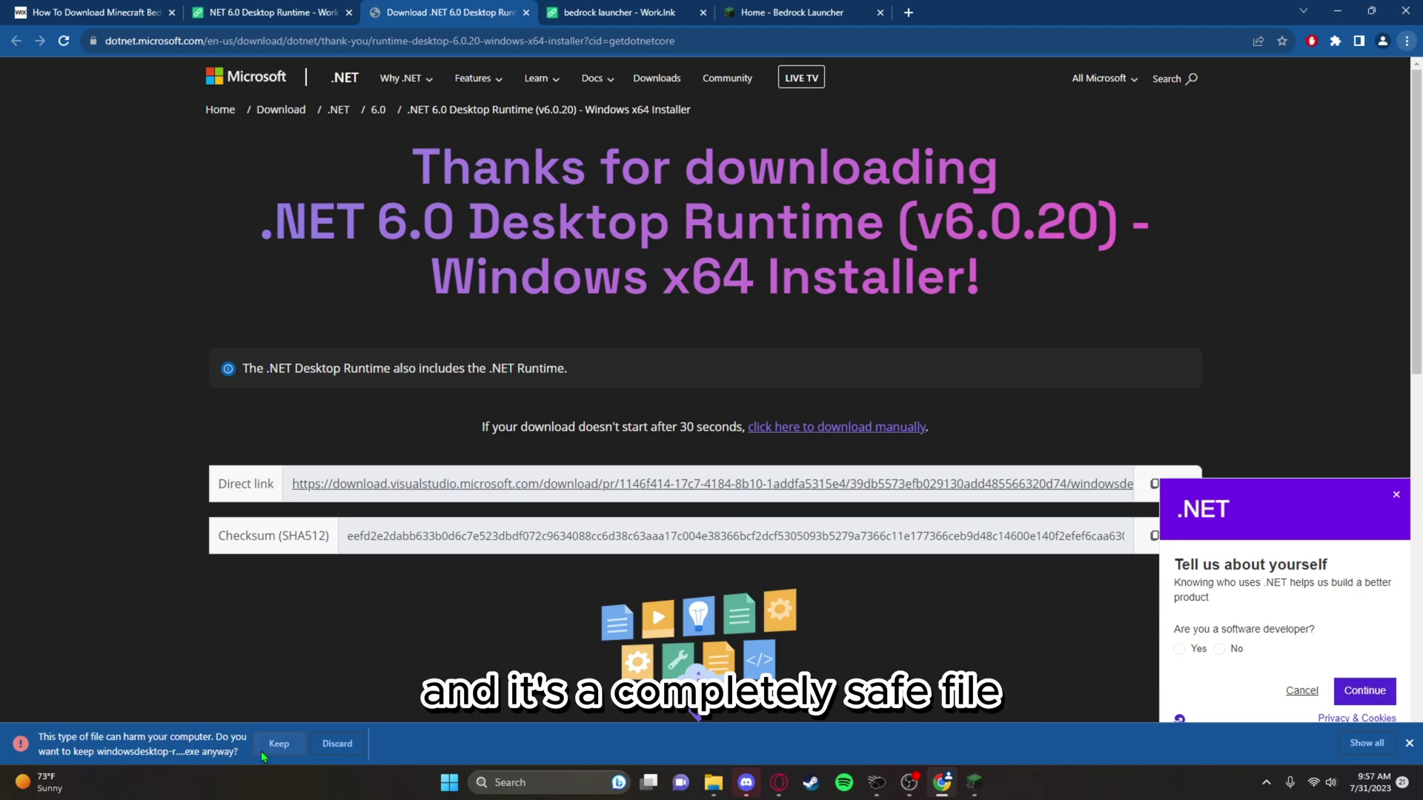
# Discard the flagged .NET Desktop Runtime installer download and switch to File Explorer for the Downloads folder.
pyautogui.click(330, 751)
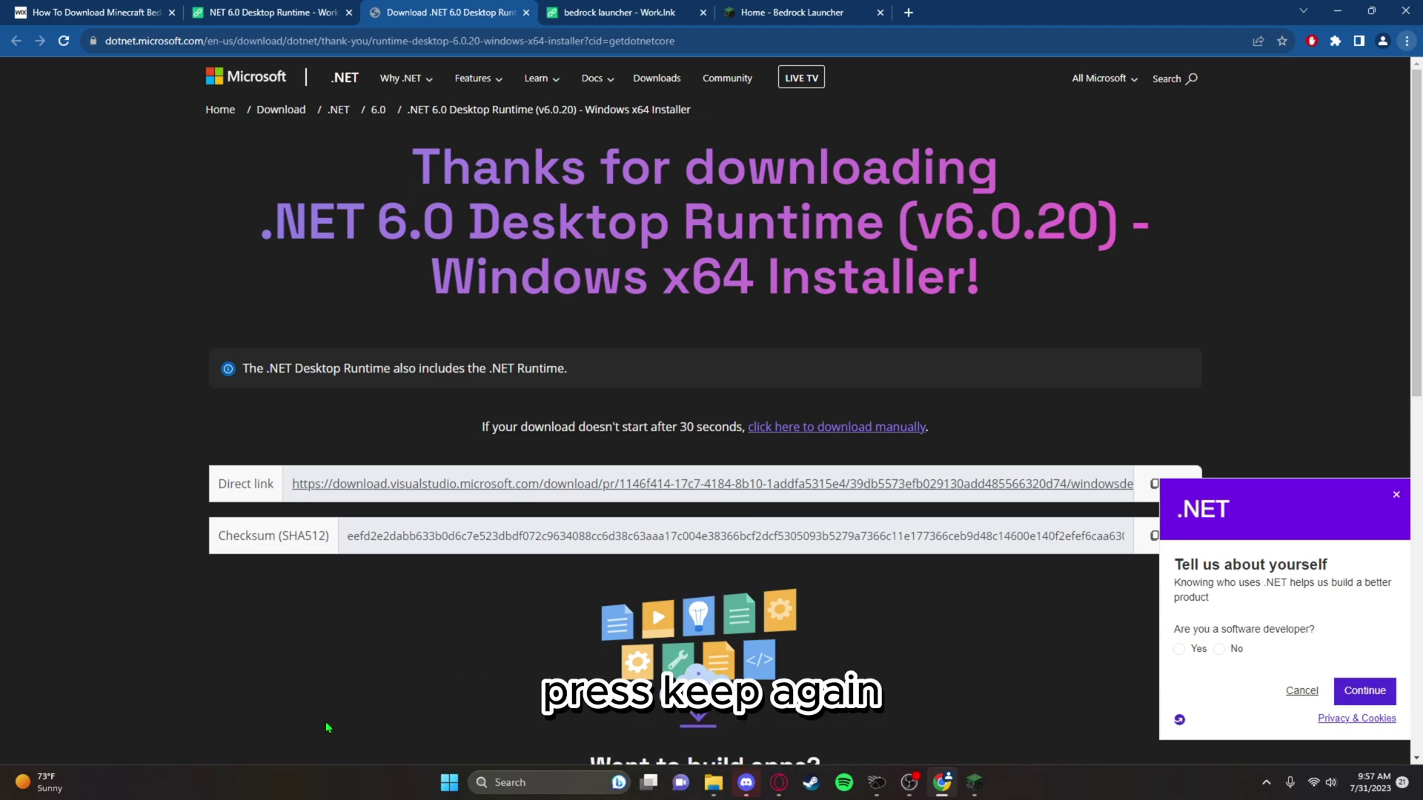
pyautogui.click(713, 783)
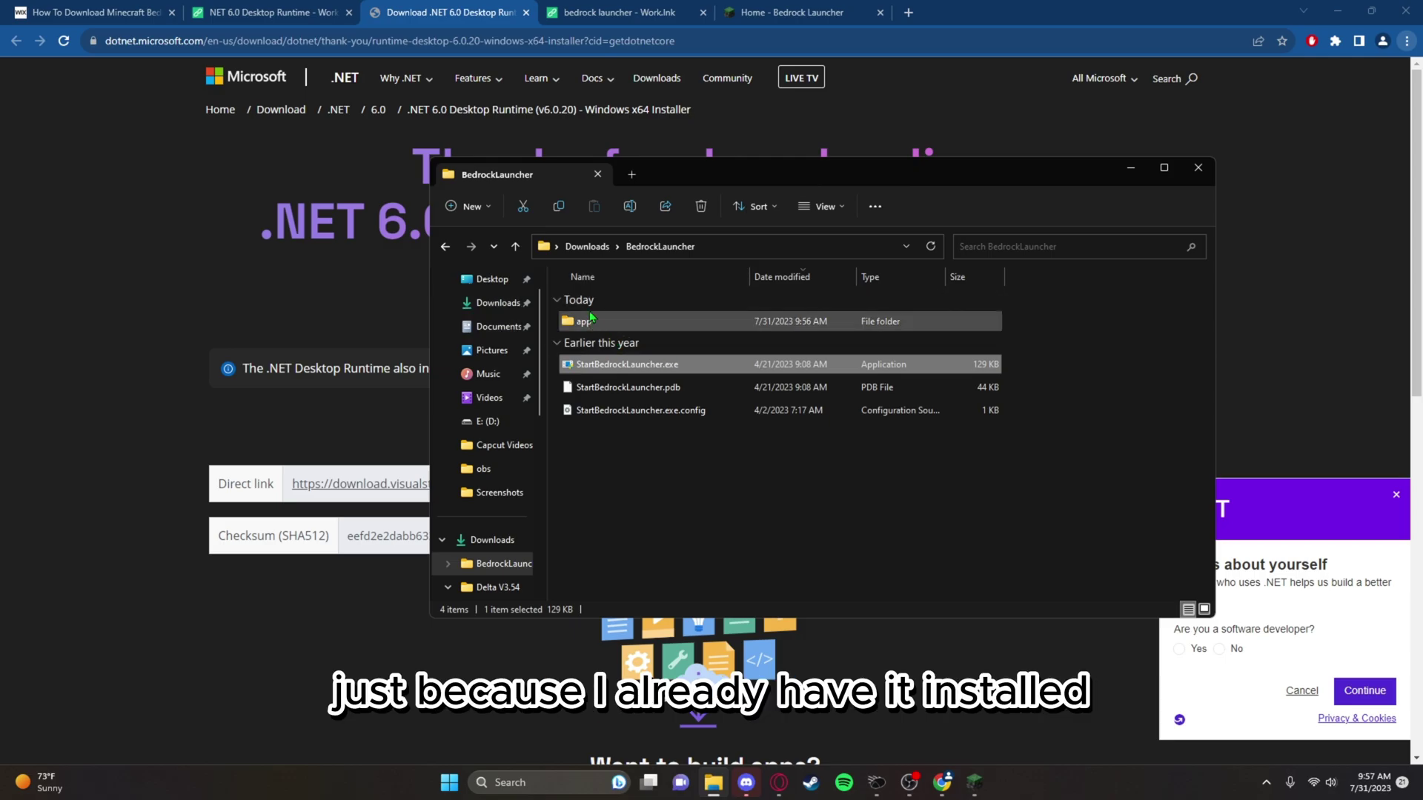
pyautogui.click(587, 246)
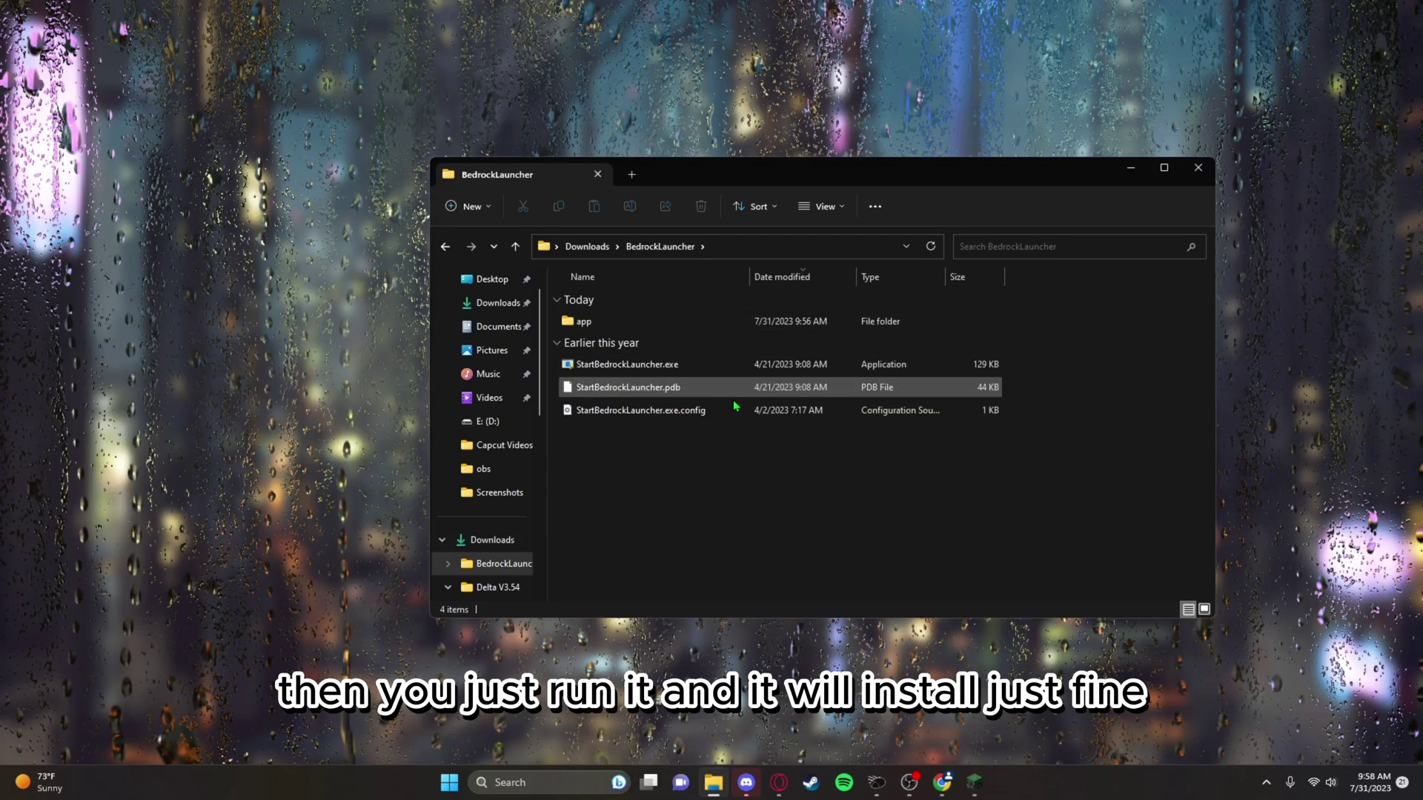
# Complete the Bedrock Launcher setup with Fixed Folder (Recommended), the Default Account and Backup Existing Save Data, and dismiss the error dialog.
pyautogui.click(974, 783)
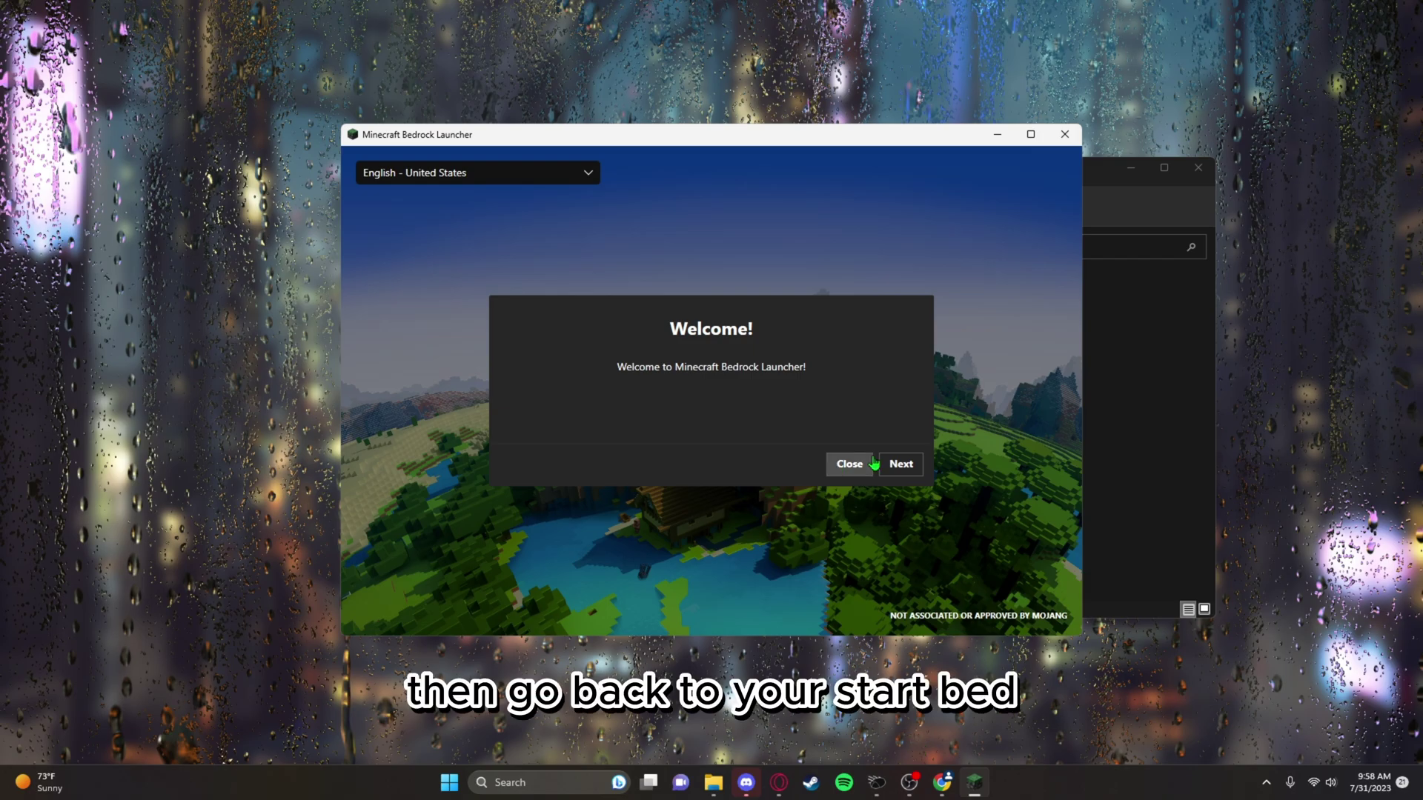
pyautogui.click(896, 481)
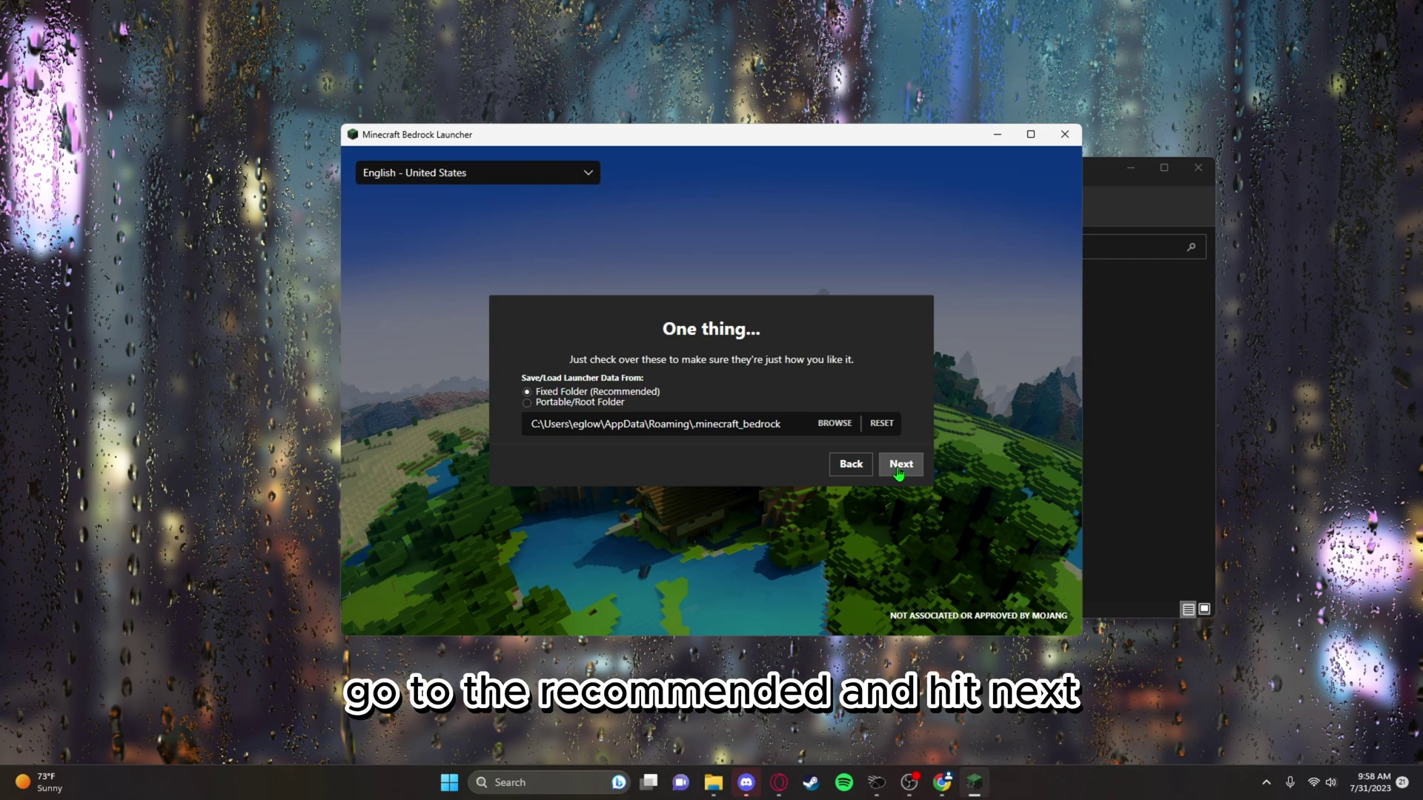
pyautogui.click(899, 471)
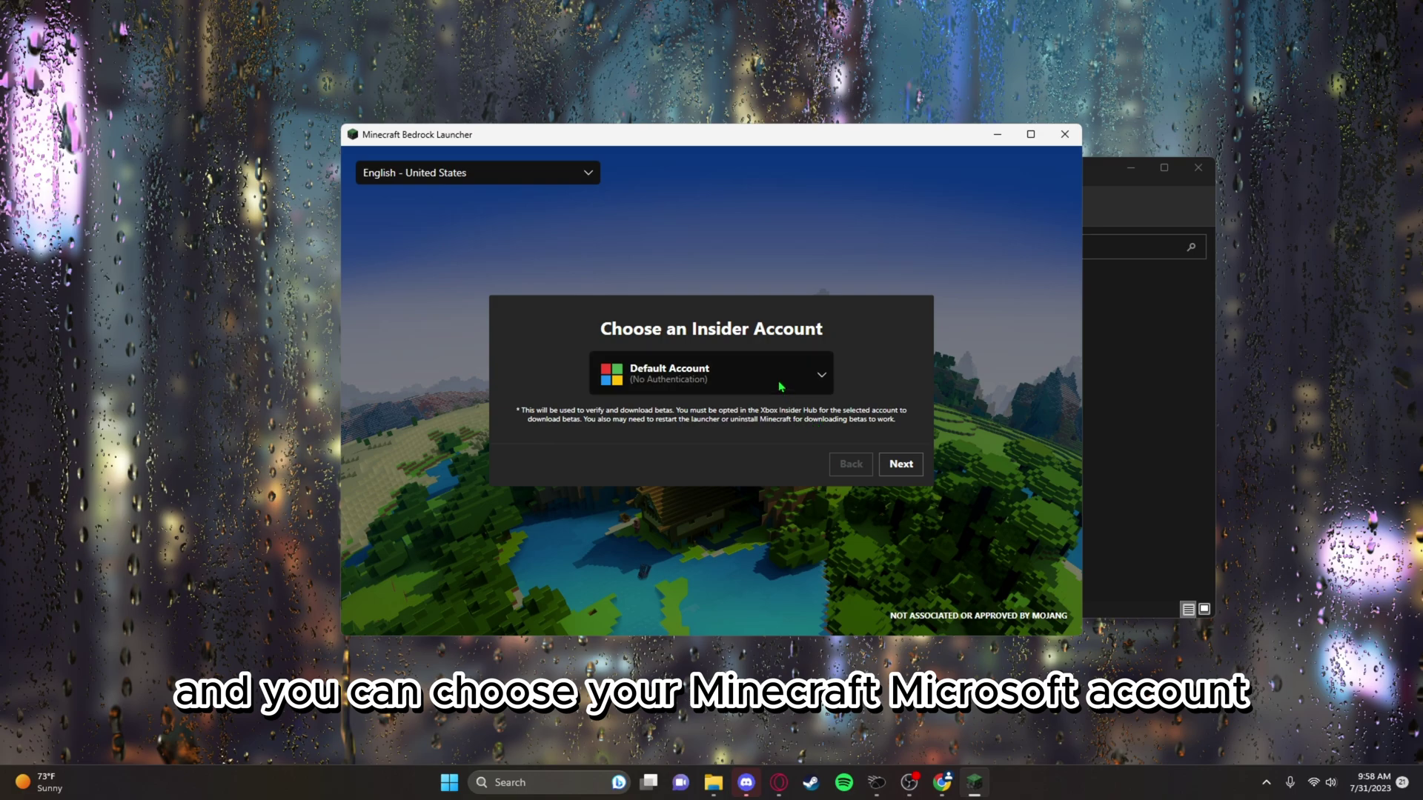
pyautogui.click(898, 467)
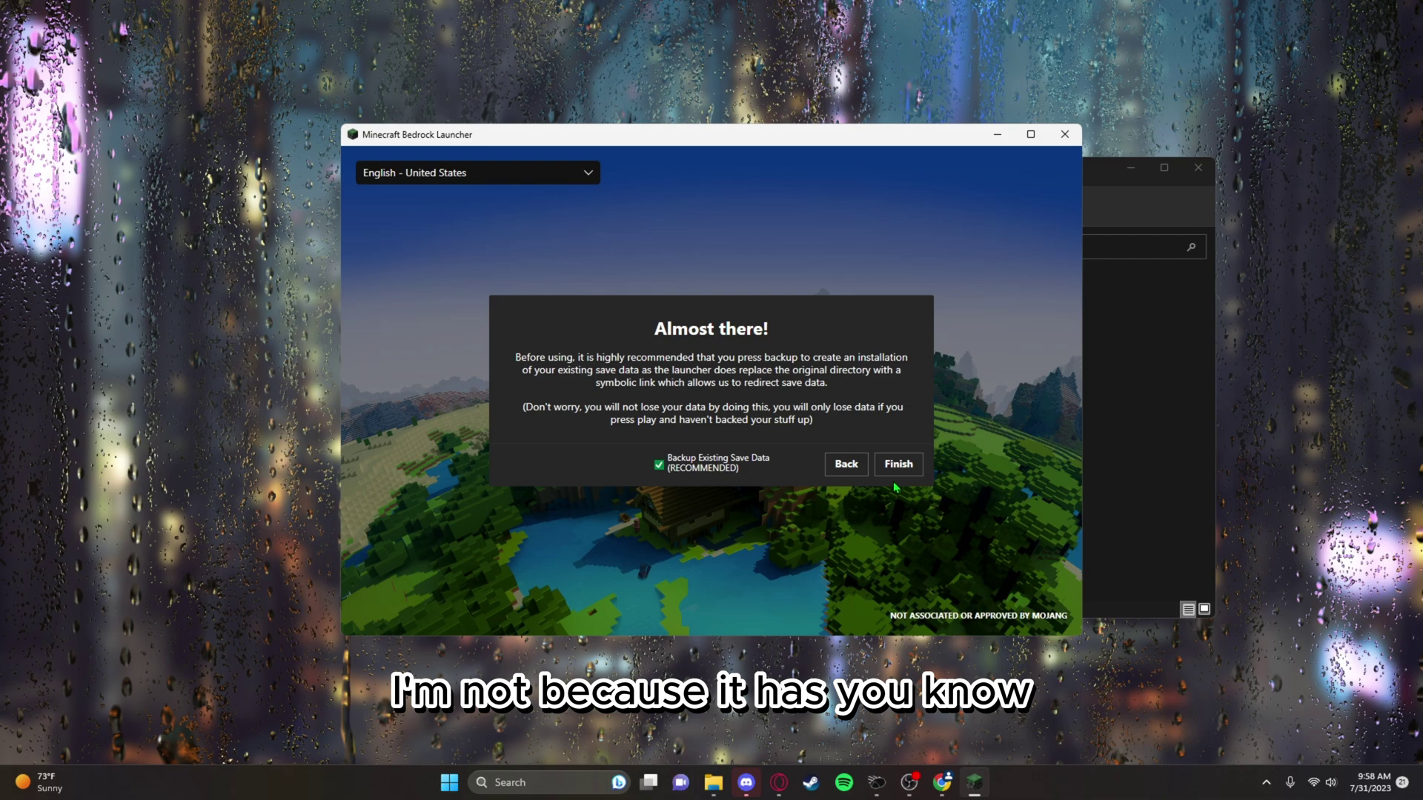
pyautogui.click(846, 464)
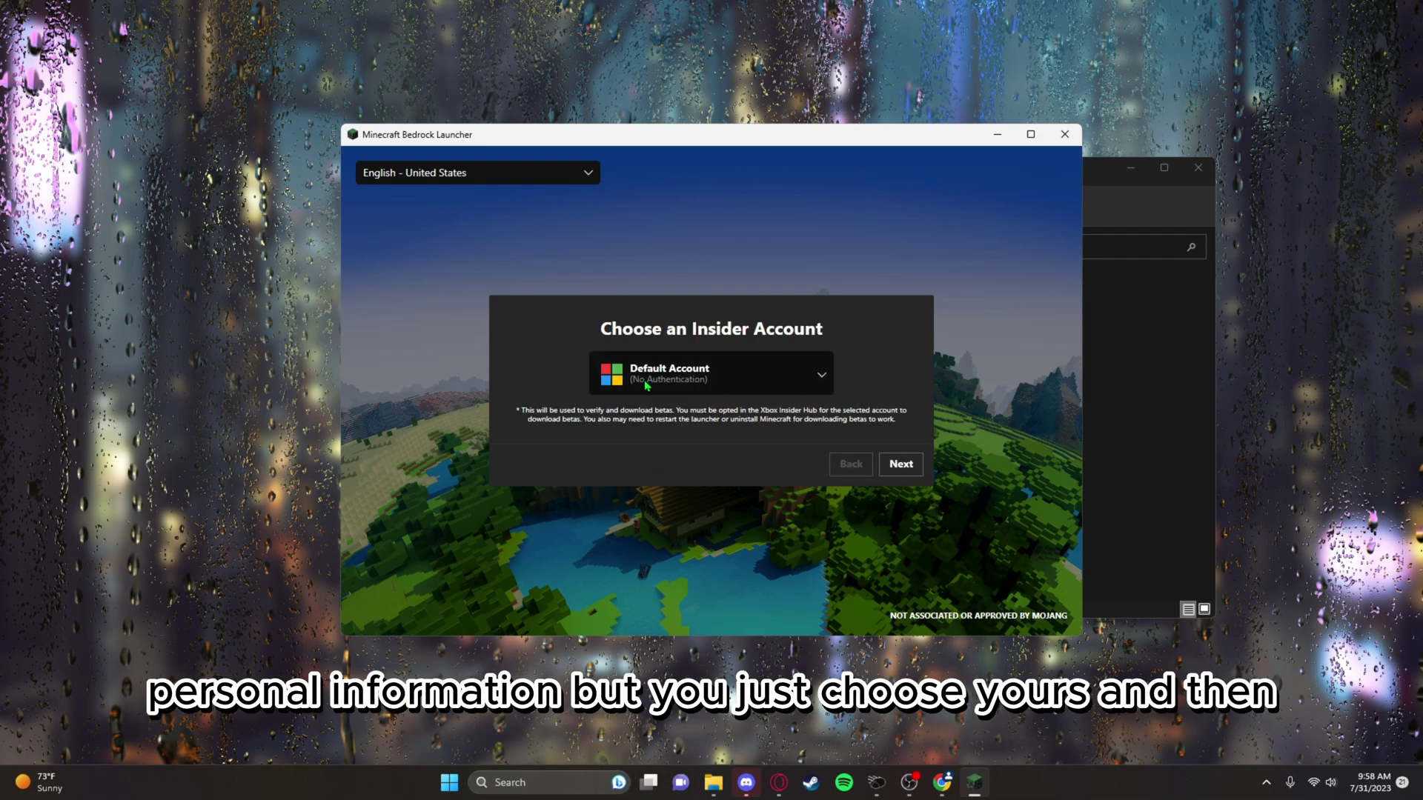
pyautogui.click(892, 467)
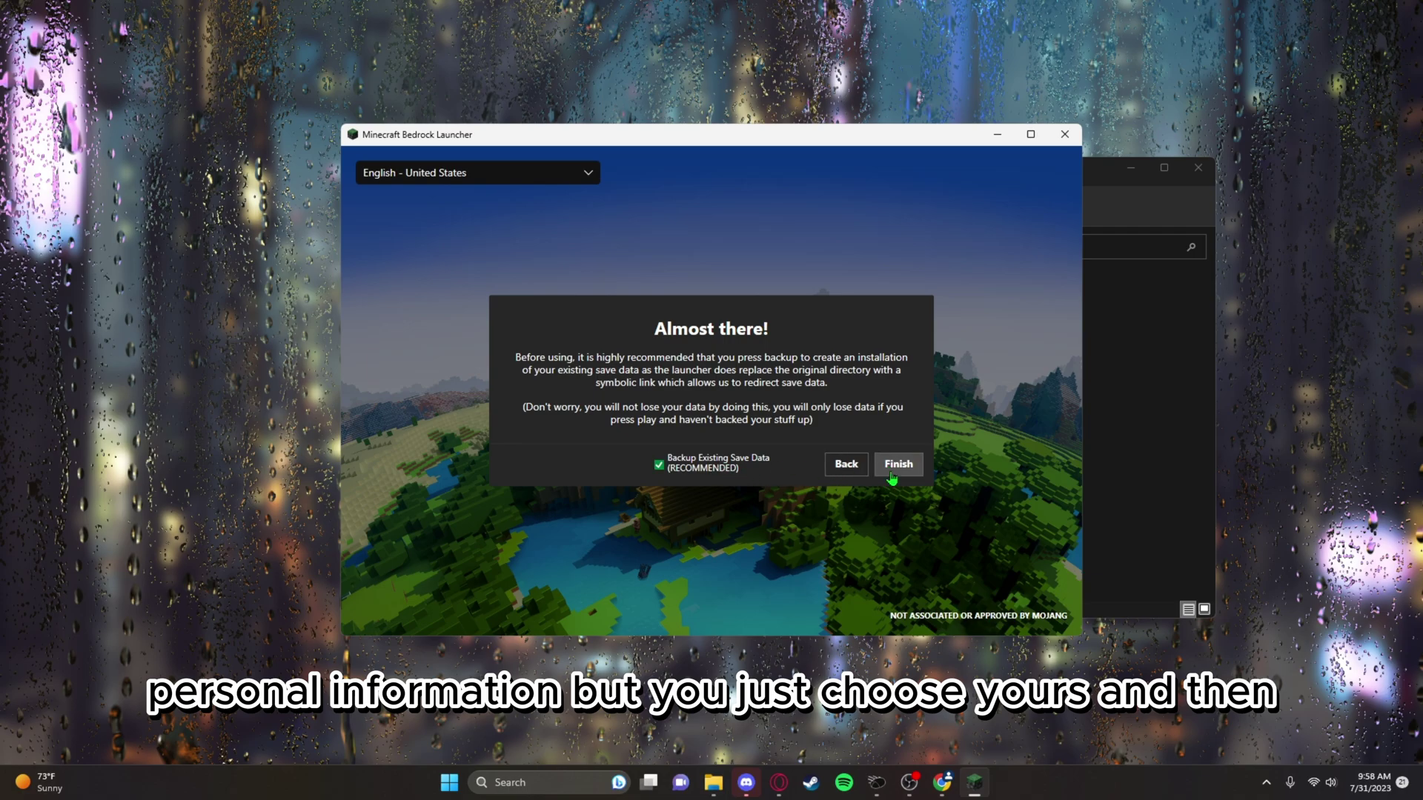
pyautogui.click(892, 470)
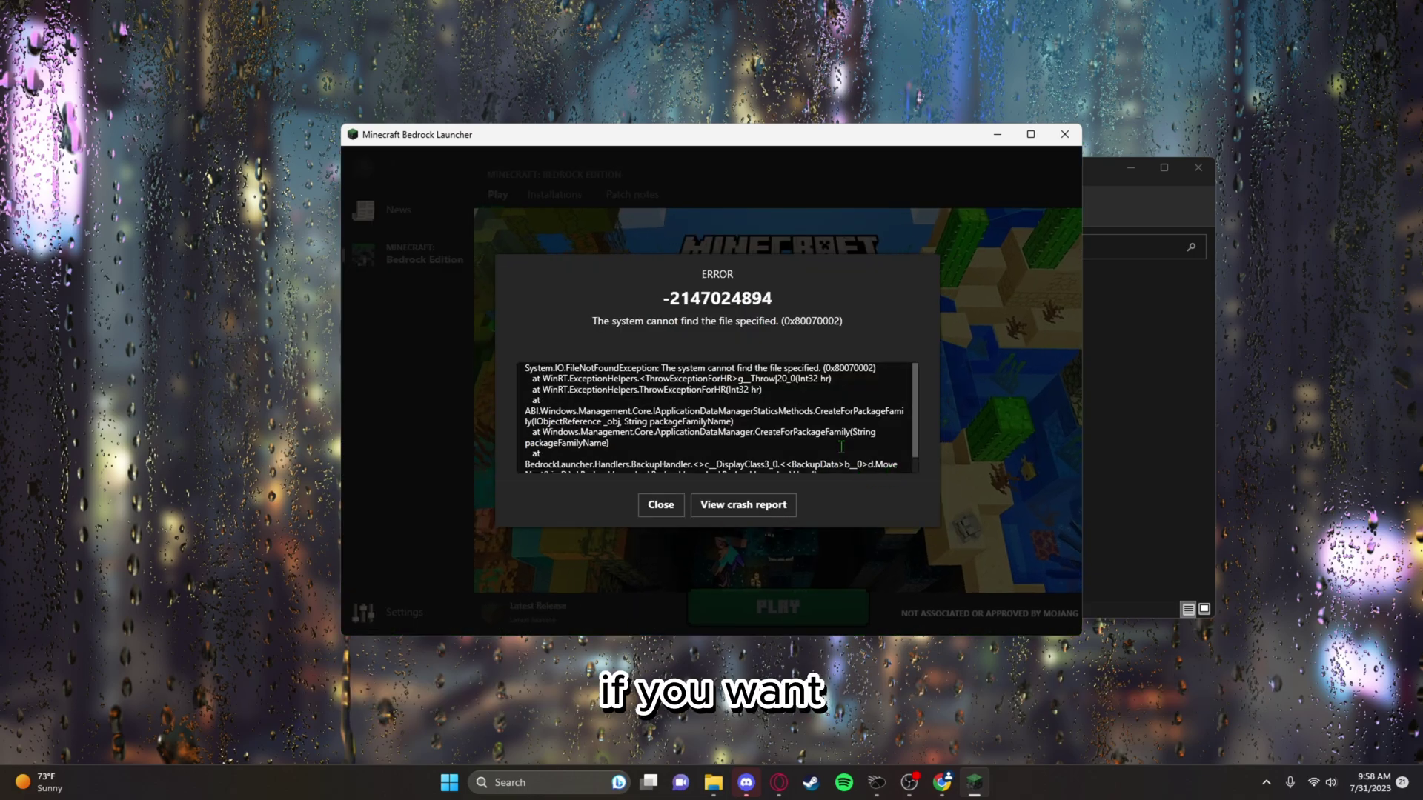
pyautogui.press('Escape')
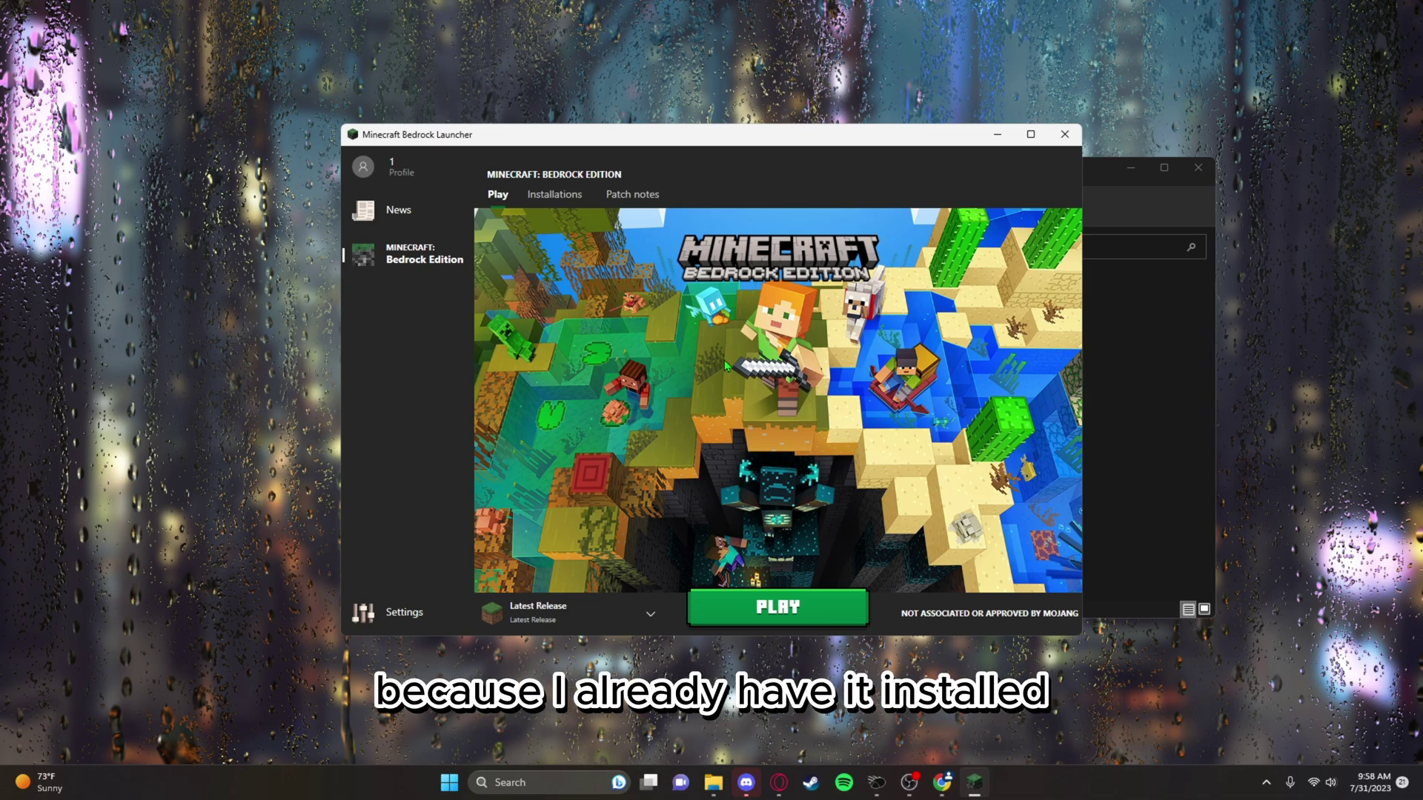
# Look at the installation choices on the Play page, and open the full Installations list.
pyautogui.click(563, 613)
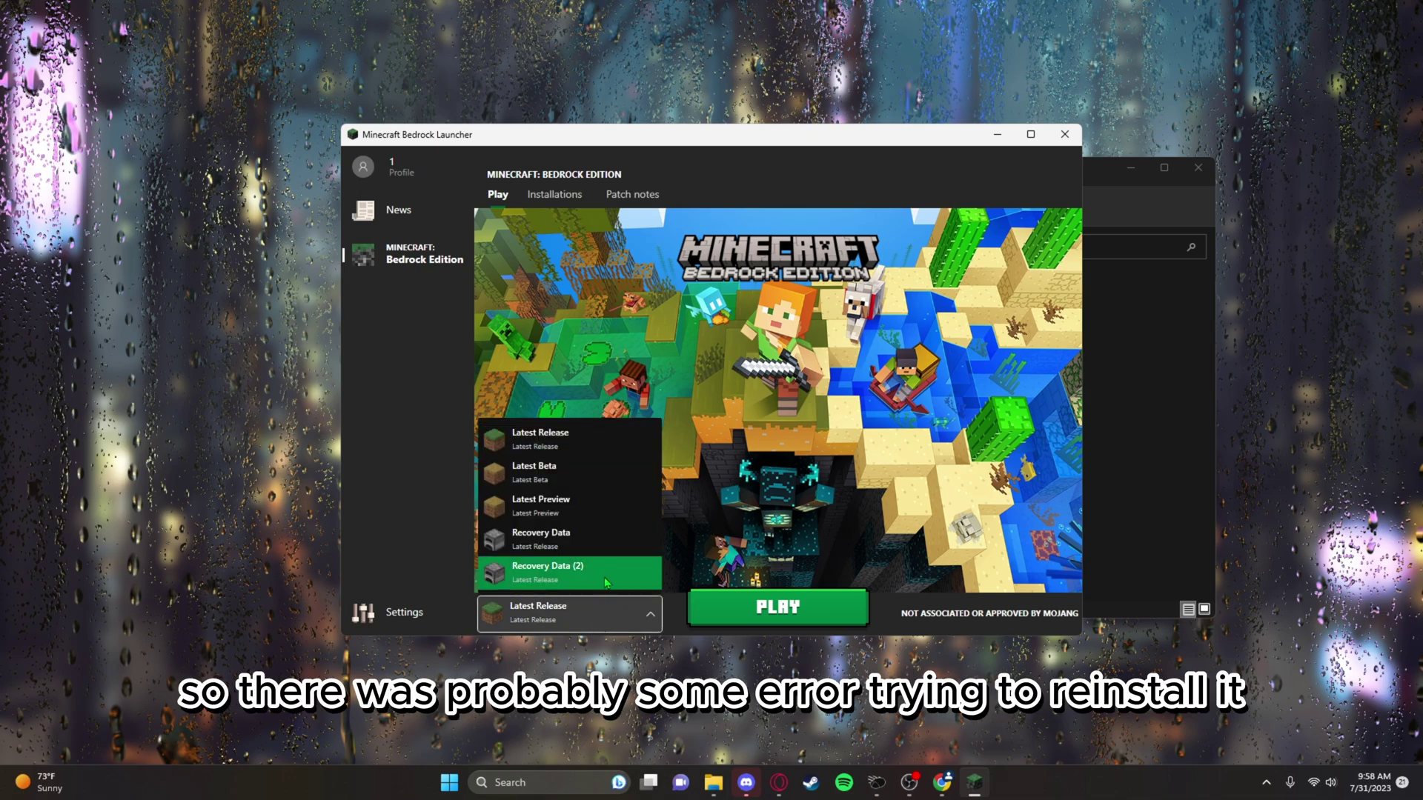
pyautogui.click(556, 194)
pyautogui.click(556, 195)
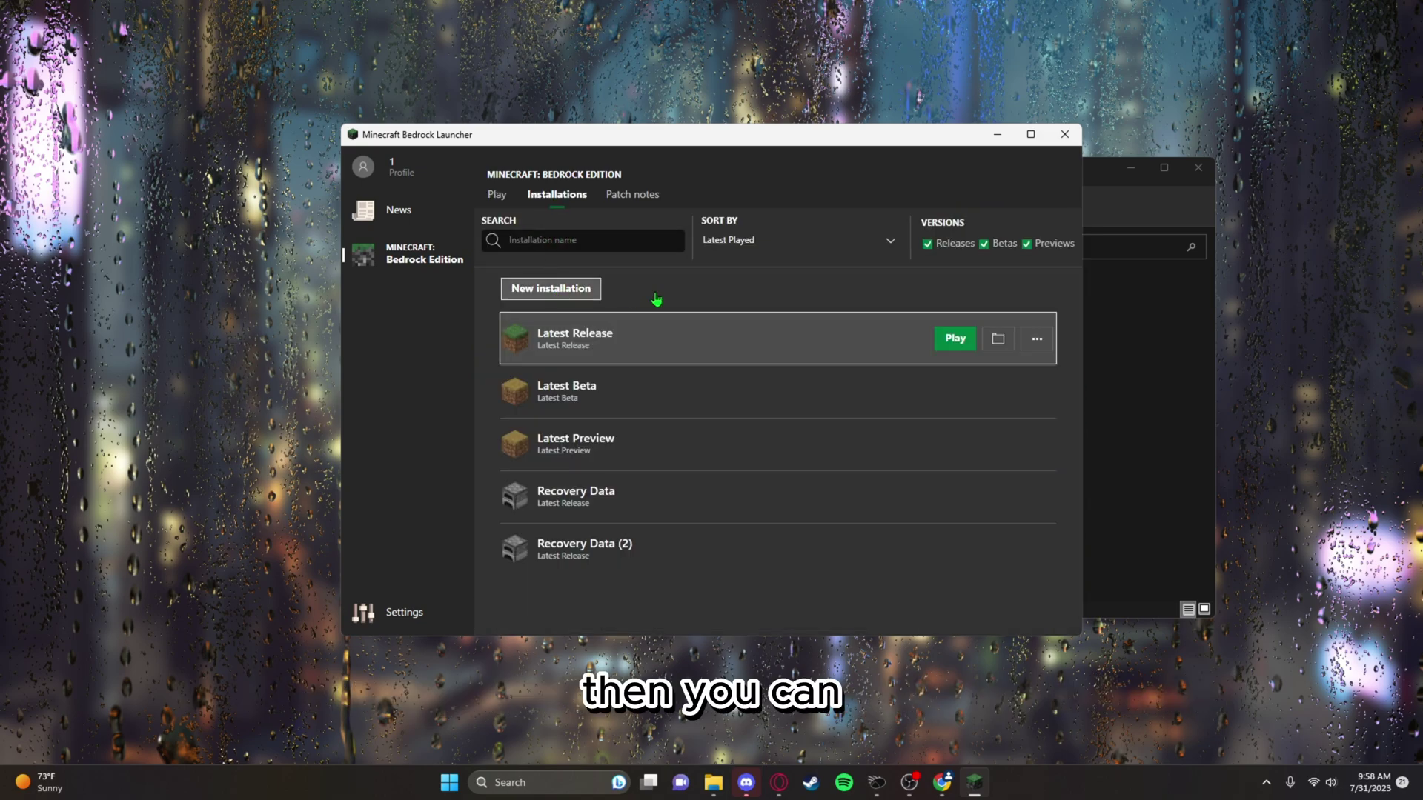
# Browse the Minecraft versions offered for a new installation, then cancel it and return to the Play page.
pyautogui.click(584, 292)
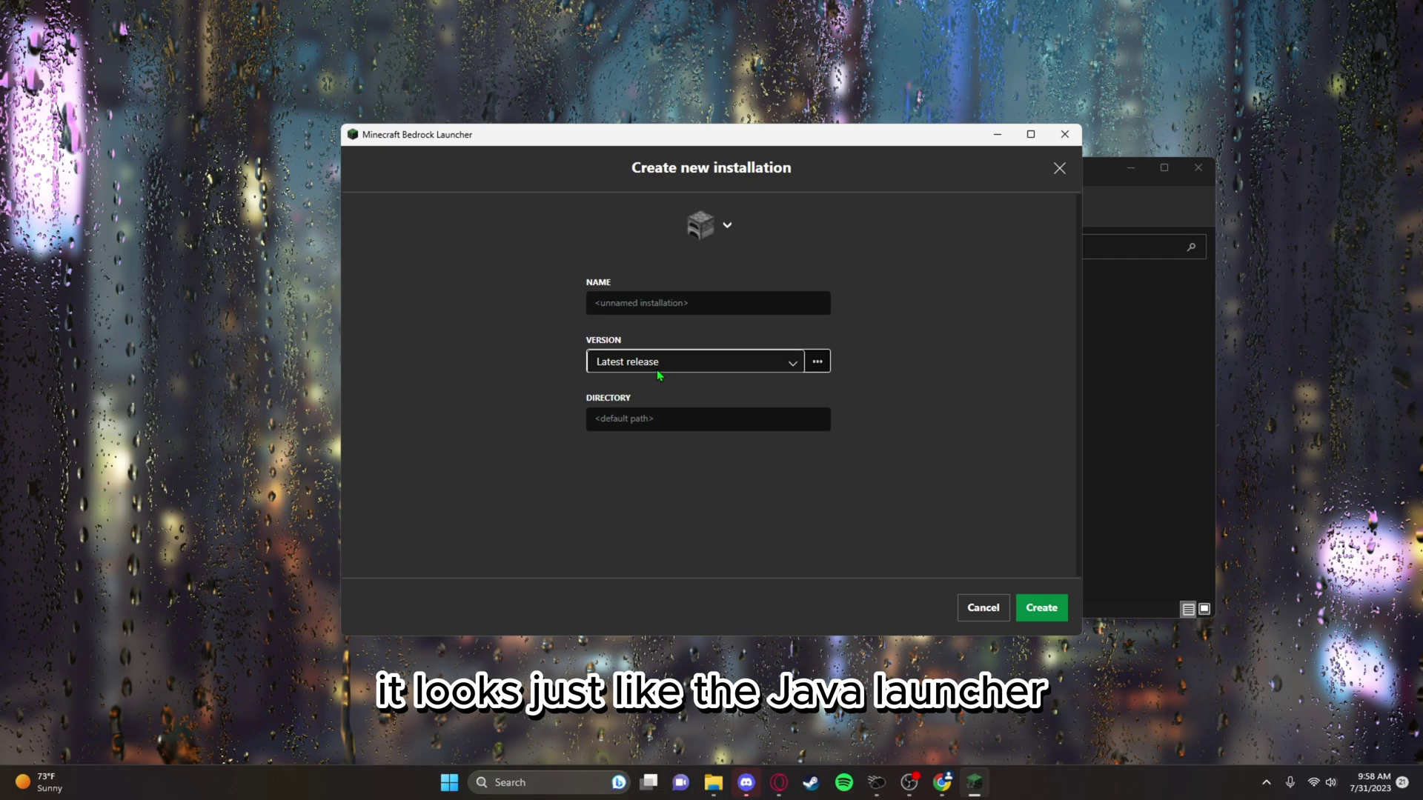
pyautogui.click(696, 363)
pyautogui.scroll(-5, 703, 510)
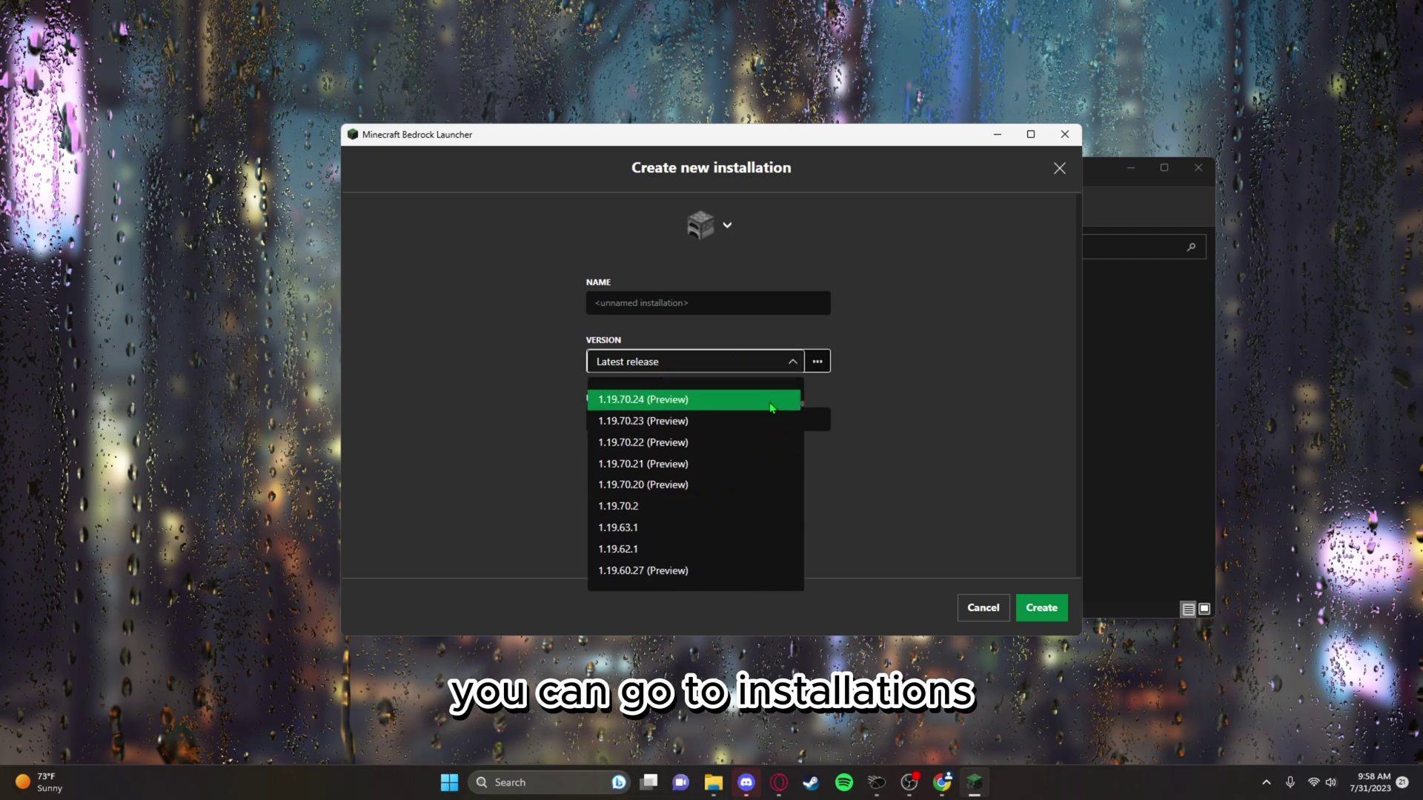
pyautogui.moveTo(807, 420); pyautogui.dragTo(805, 530)
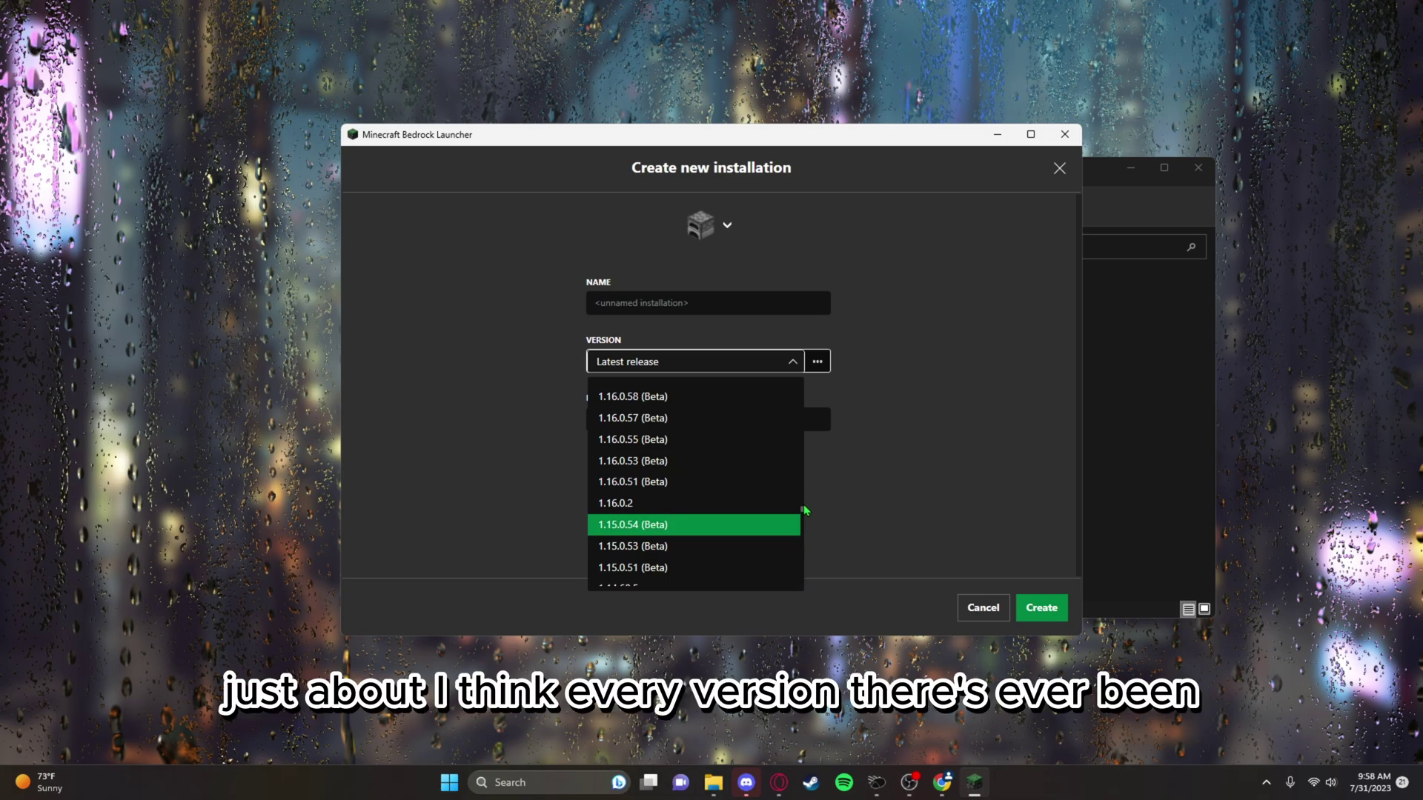
pyautogui.moveTo(795, 394); pyautogui.dragTo(805, 464)
pyautogui.click(803, 479)
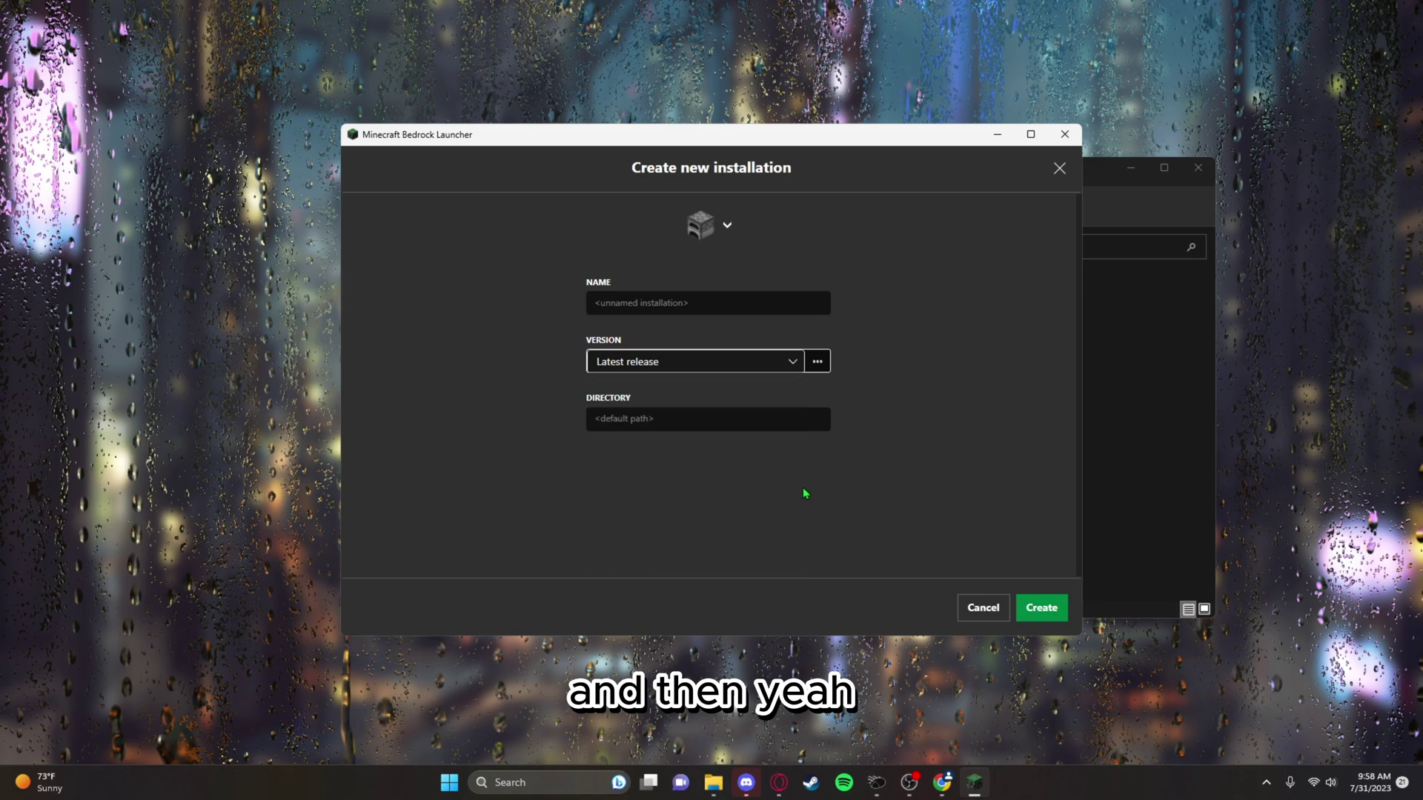
pyautogui.click(983, 608)
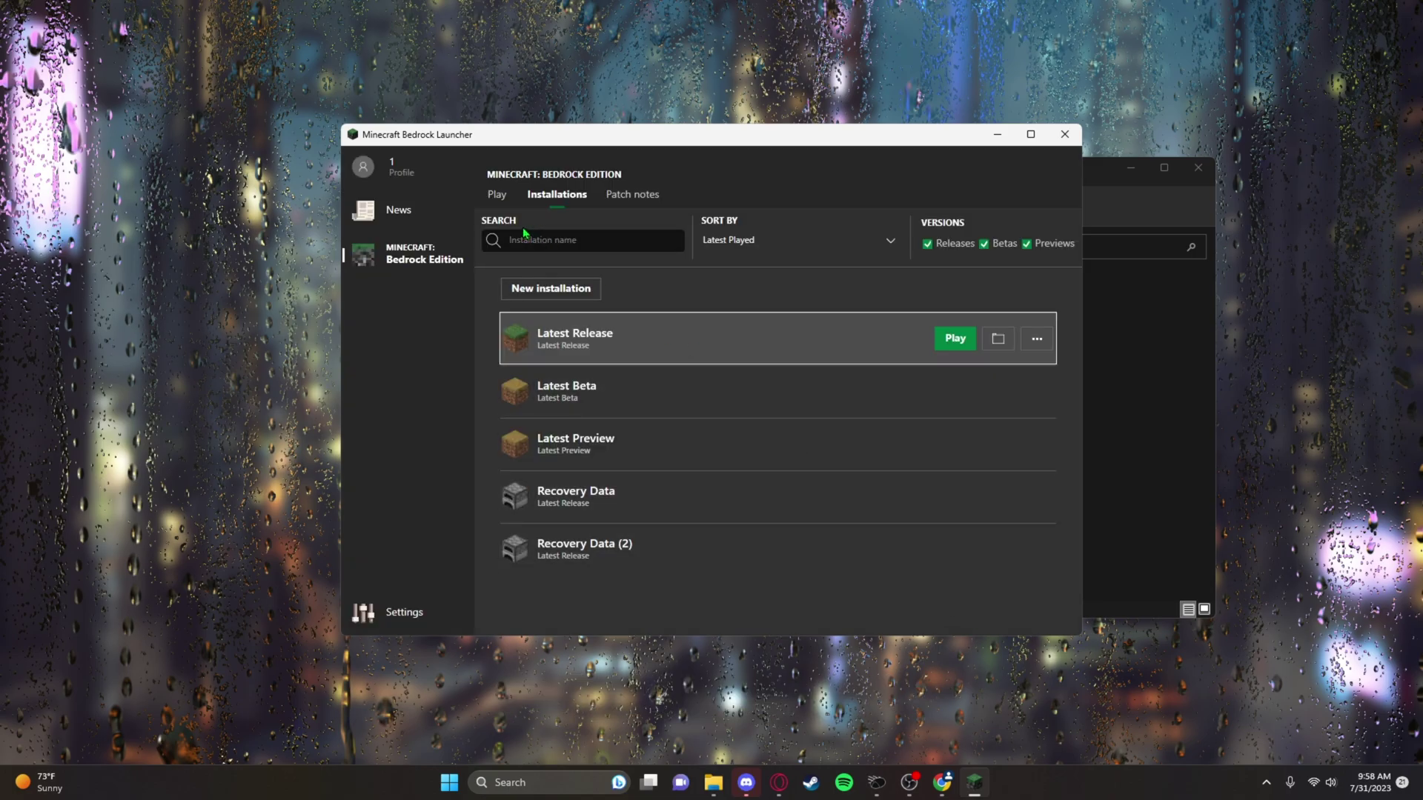
pyautogui.click(496, 194)
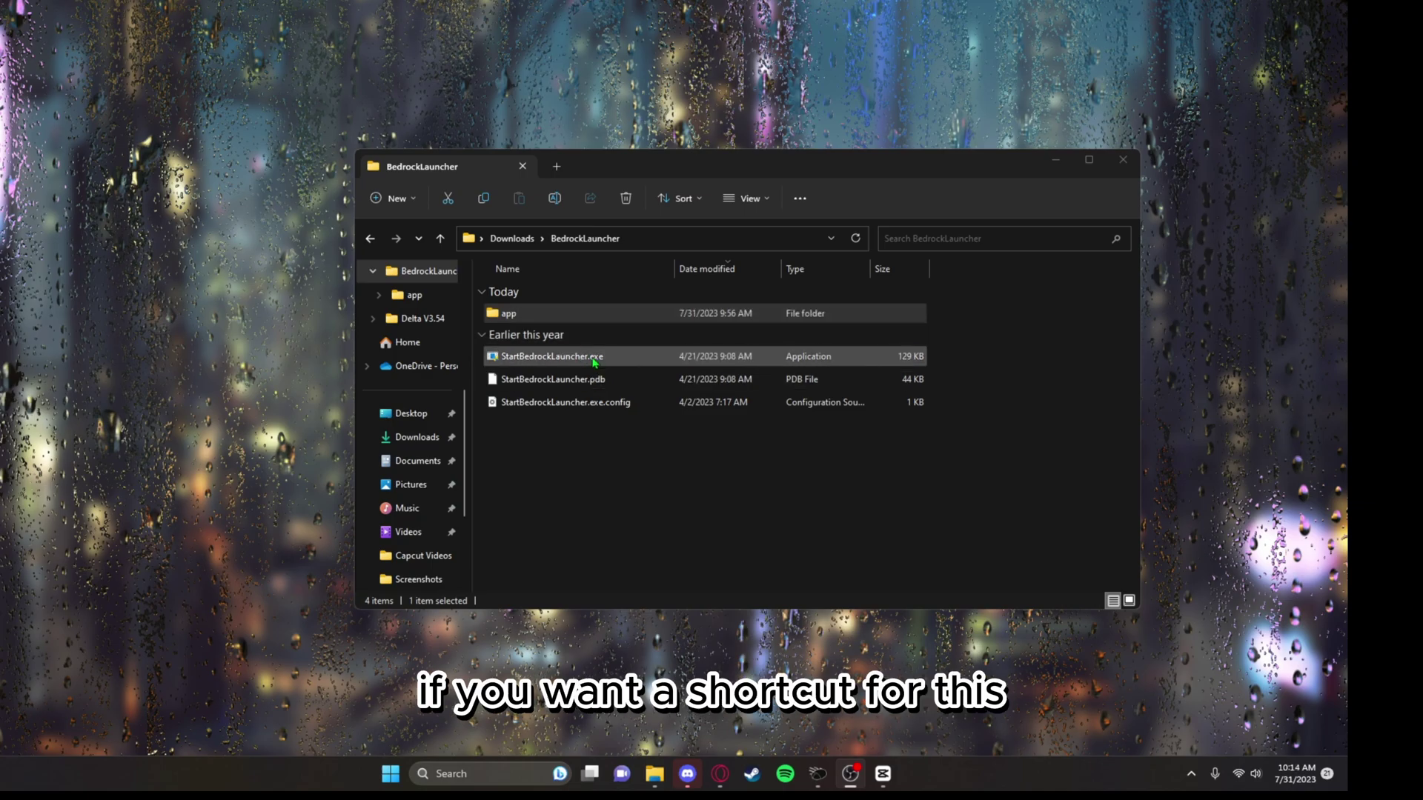
# Create a shortcut to BedrockLauncher.exe in the app subfolder of the BedrockLauncher folder.
pyautogui.doubleClick(604, 321)
pyautogui.scroll(-10, 593, 356)
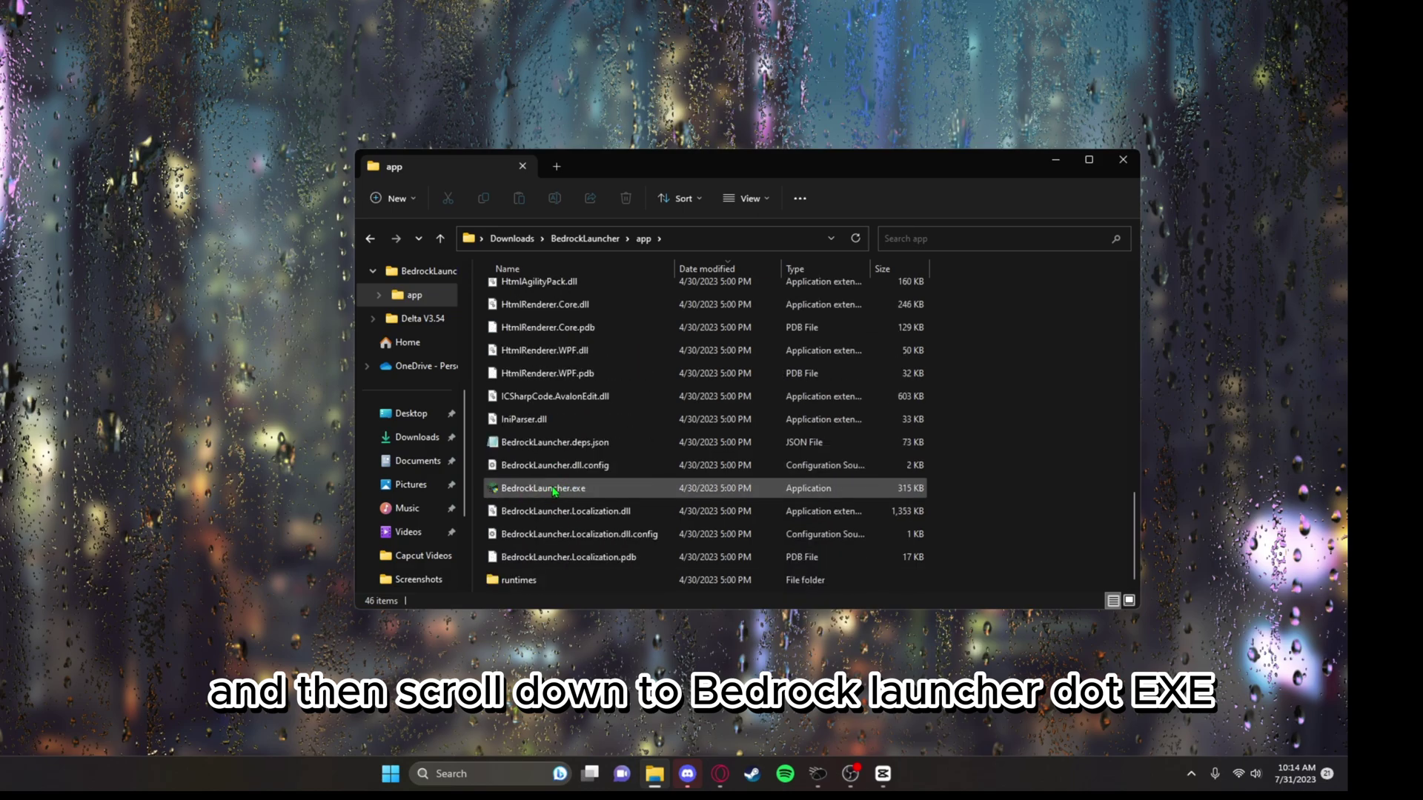
pyautogui.rightClick(548, 489)
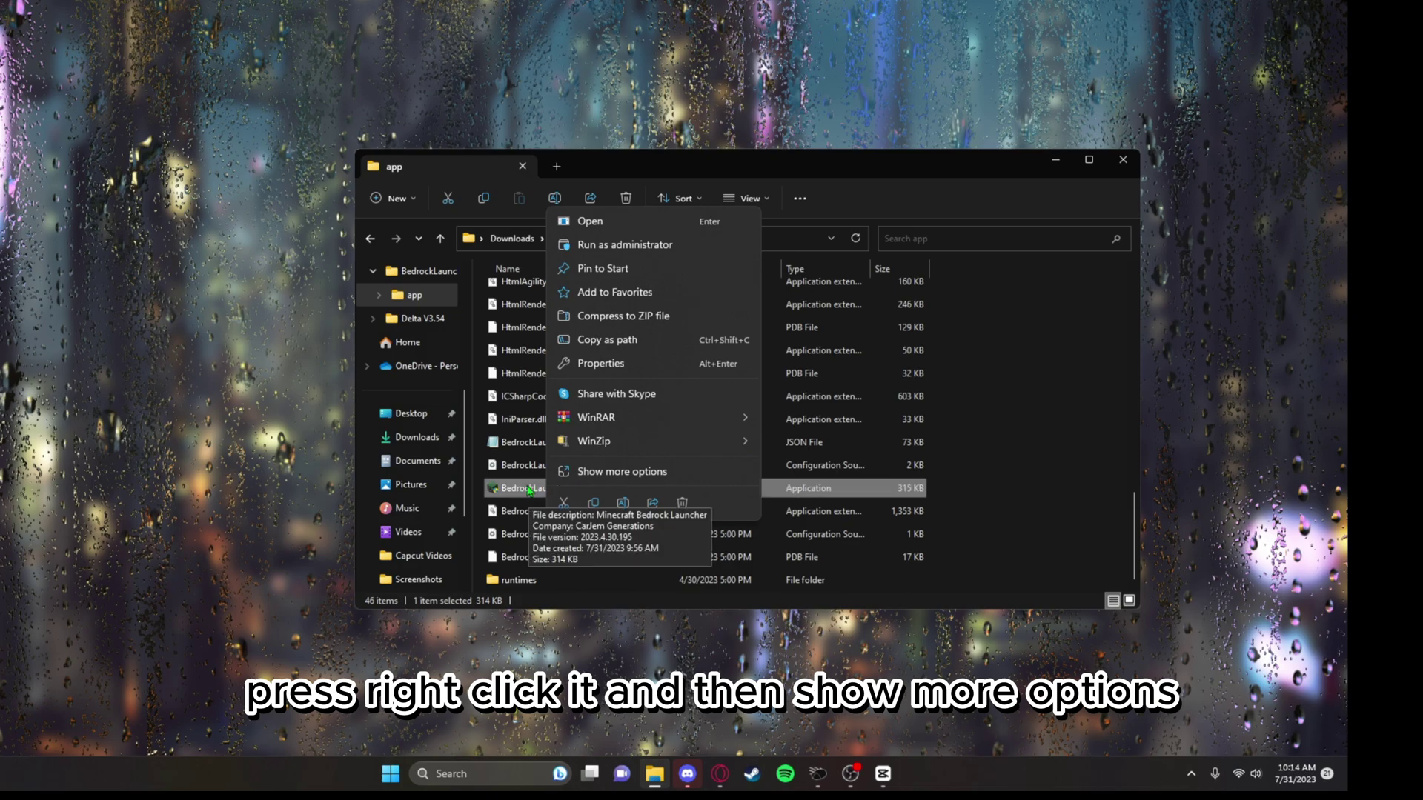
pyautogui.click(623, 472)
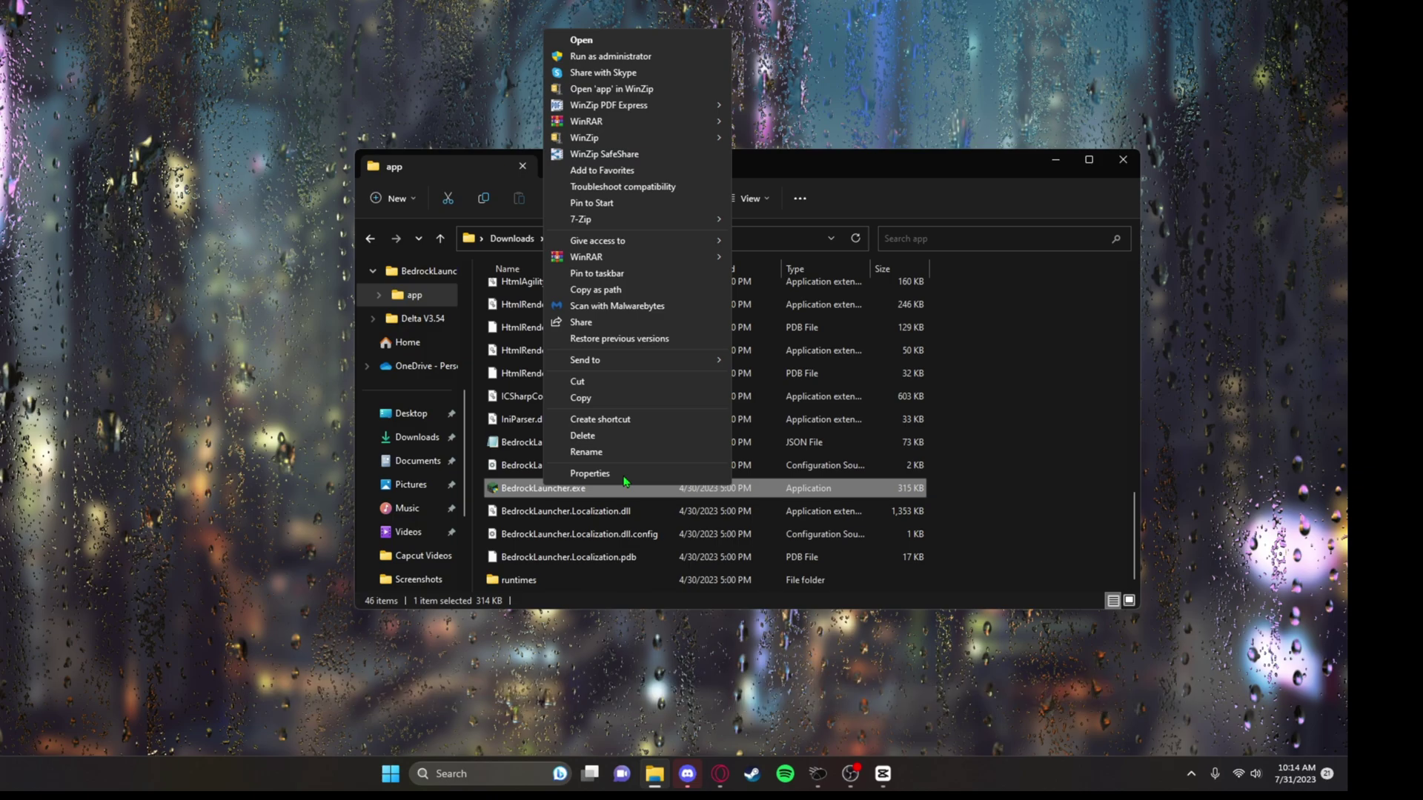
pyautogui.click(601, 419)
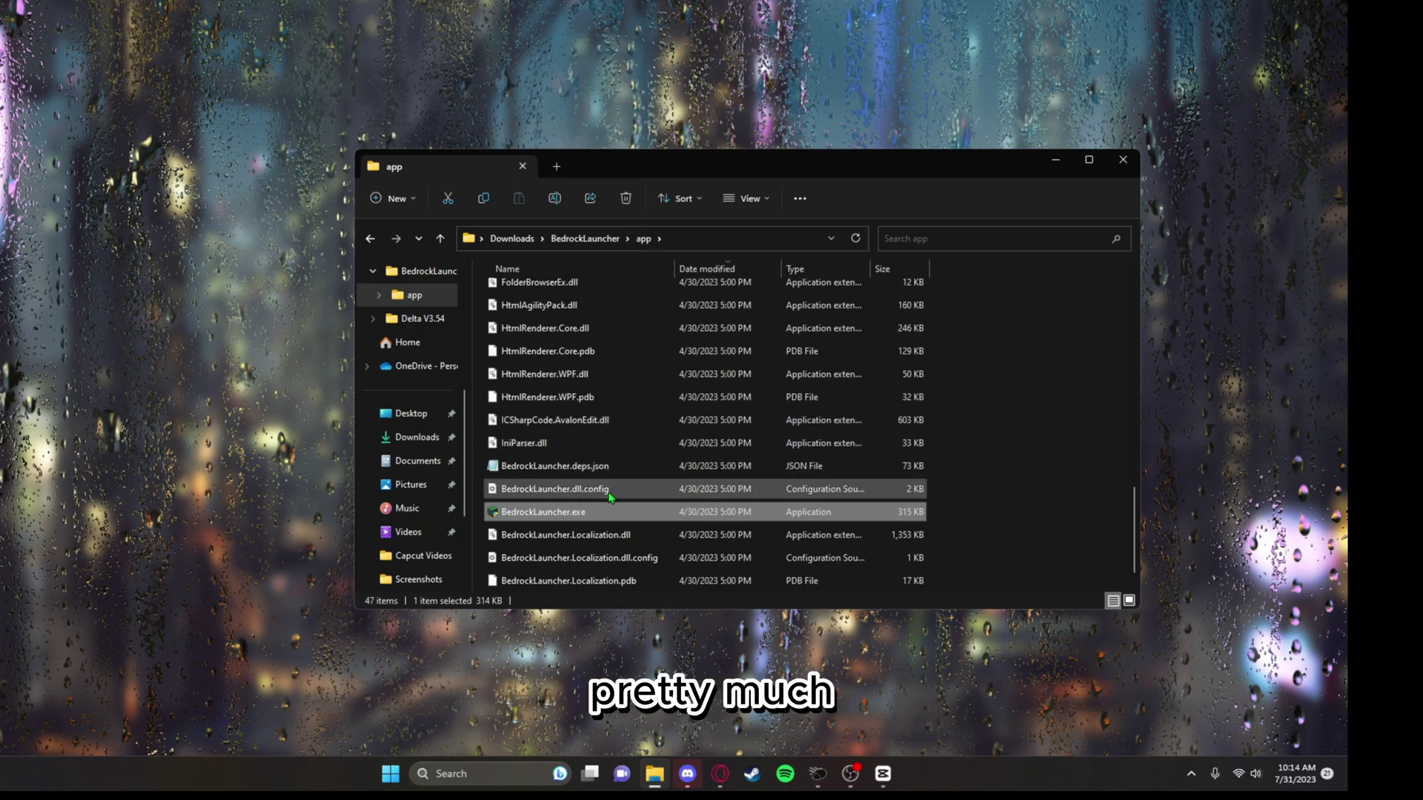
# Move the BedrockLauncher.exe shortcut from the app folder to the desktop, and test it by opening and closing the launcher.
pyautogui.scroll(-1, 642, 522)
pyautogui.scroll(10, 642, 523)
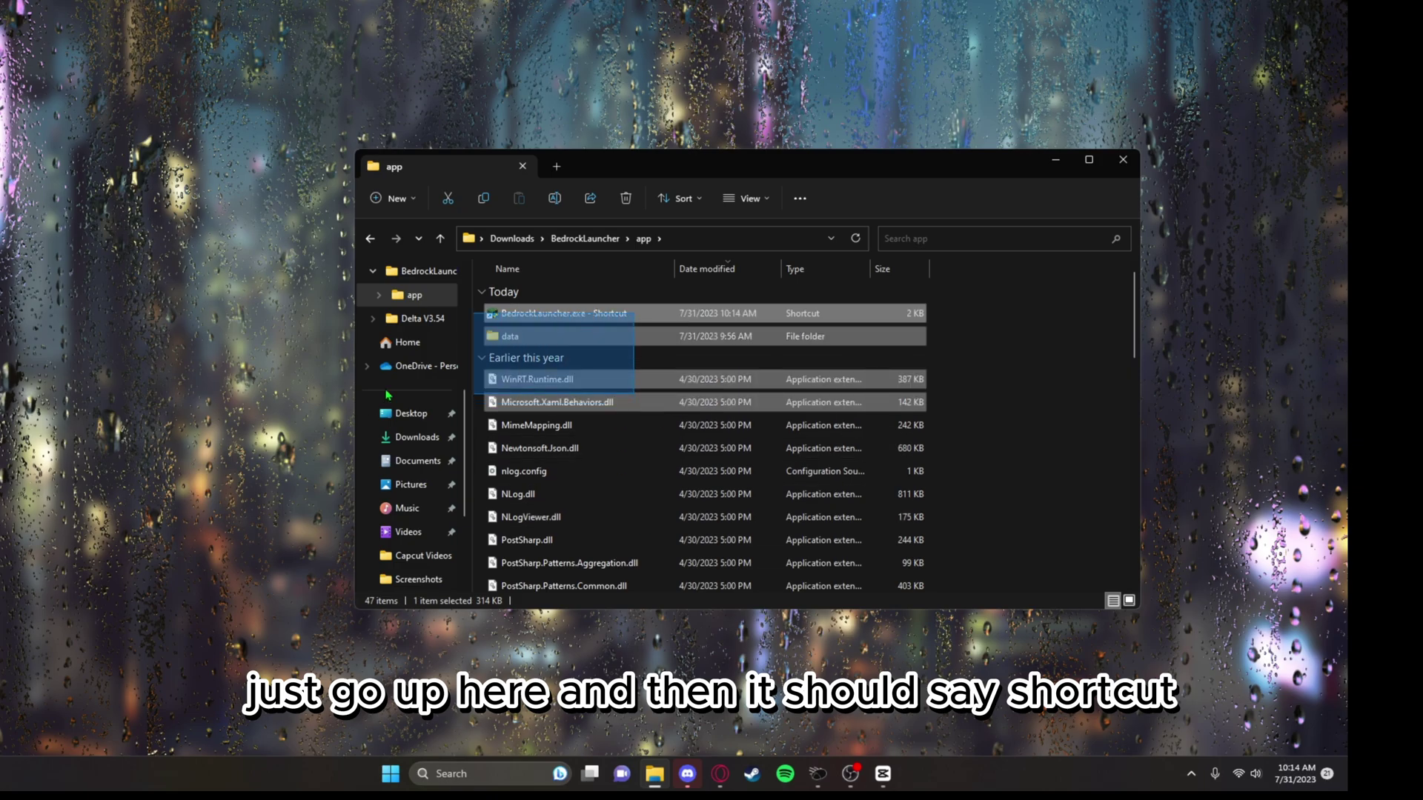
pyautogui.moveTo(626, 315); pyautogui.dragTo(233, 255)
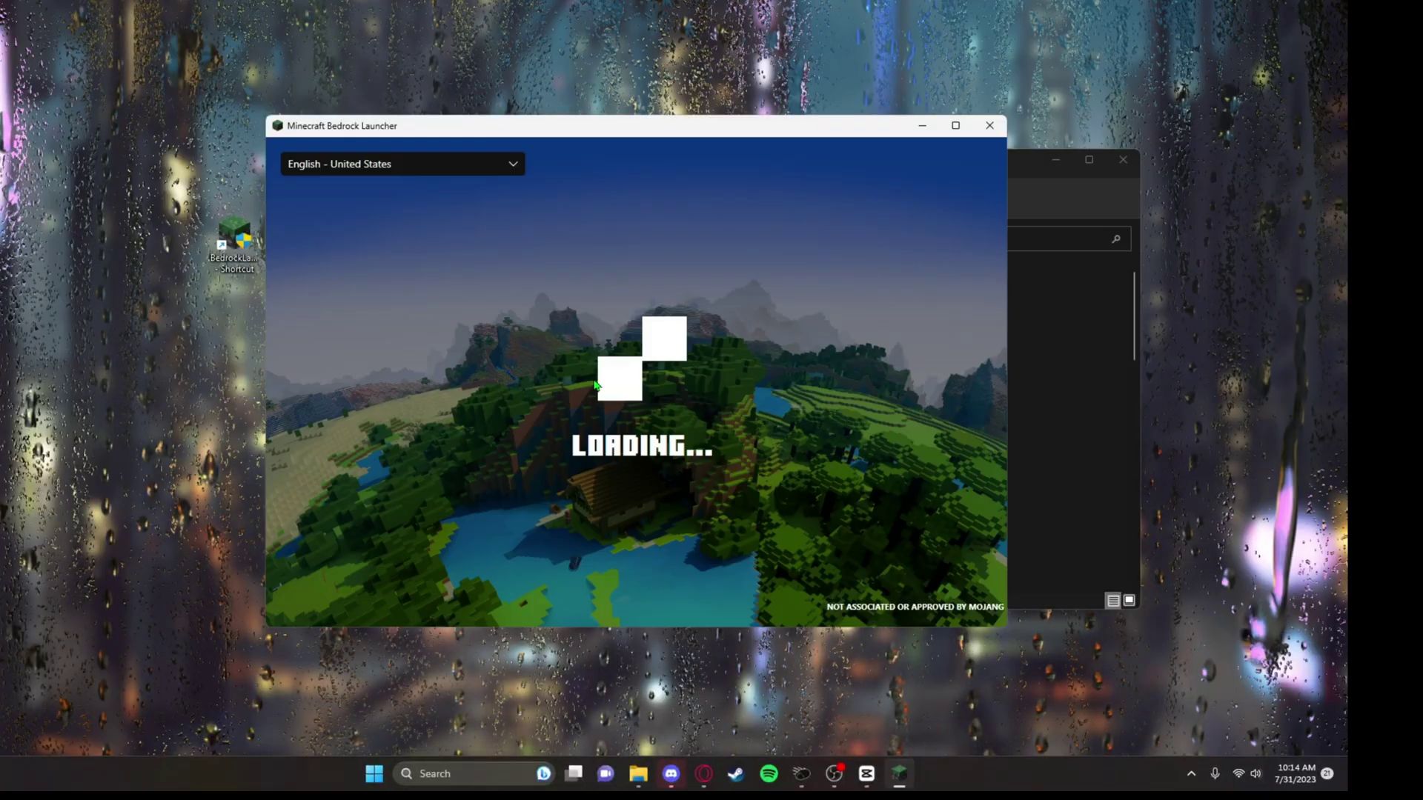
pyautogui.moveTo(509, 128); pyautogui.dragTo(591, 137)
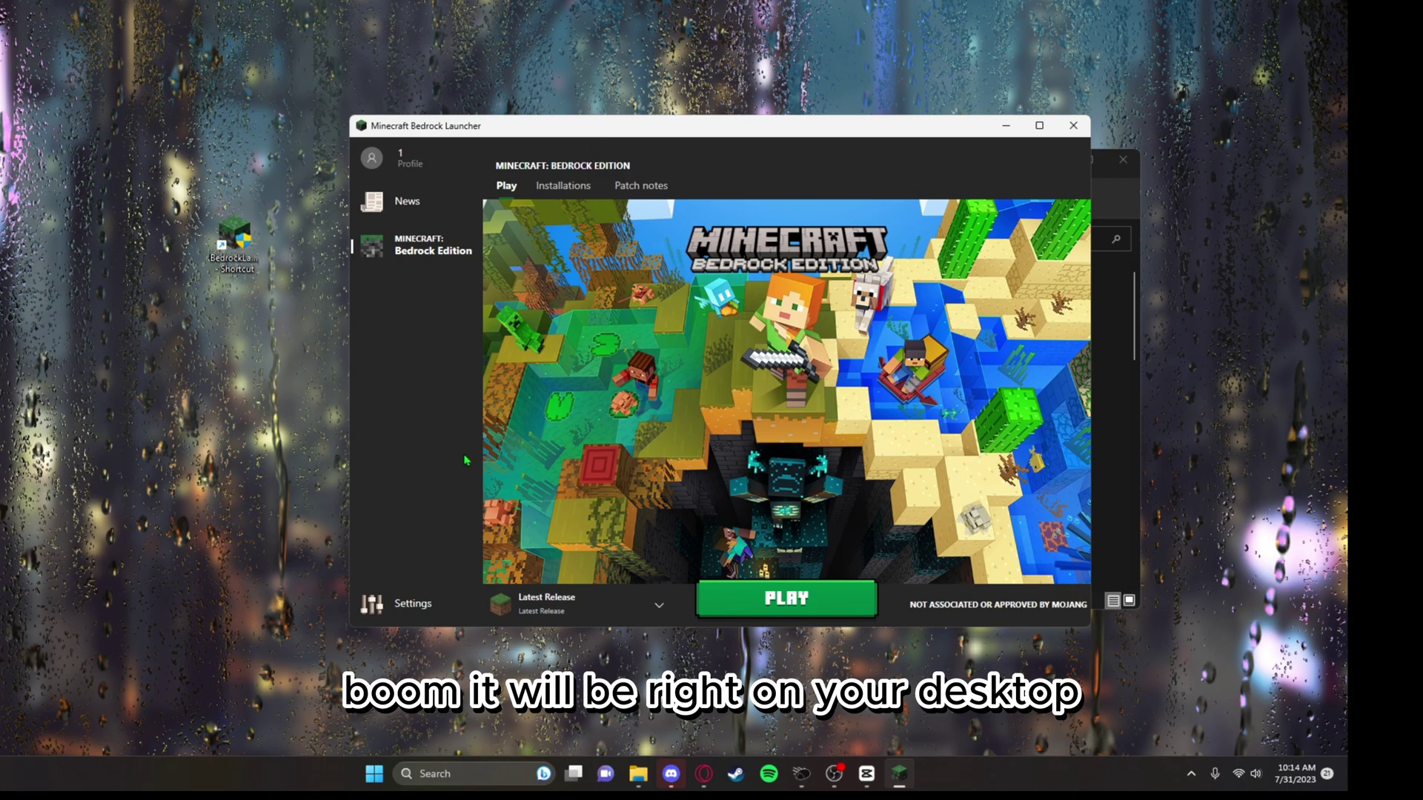
pyautogui.click(1071, 127)
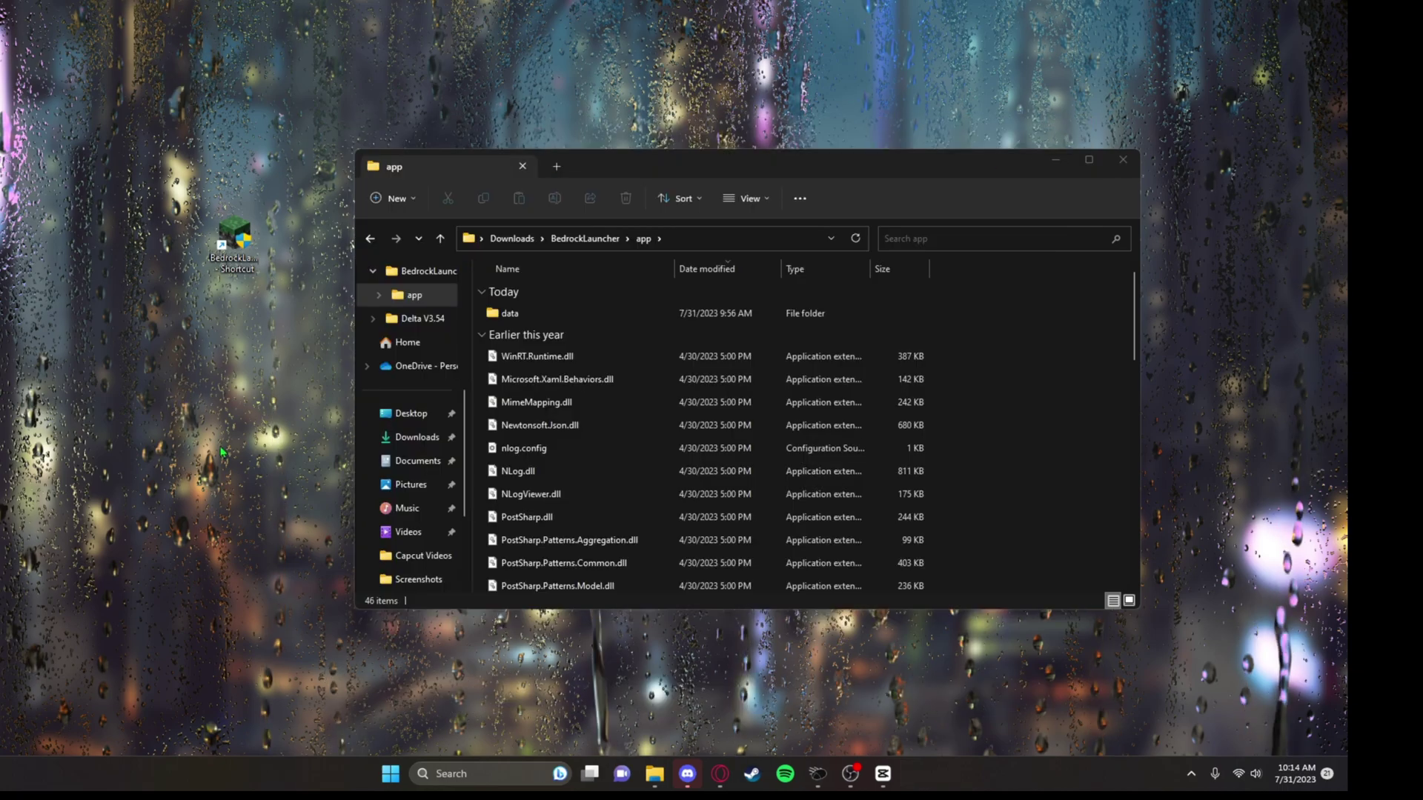